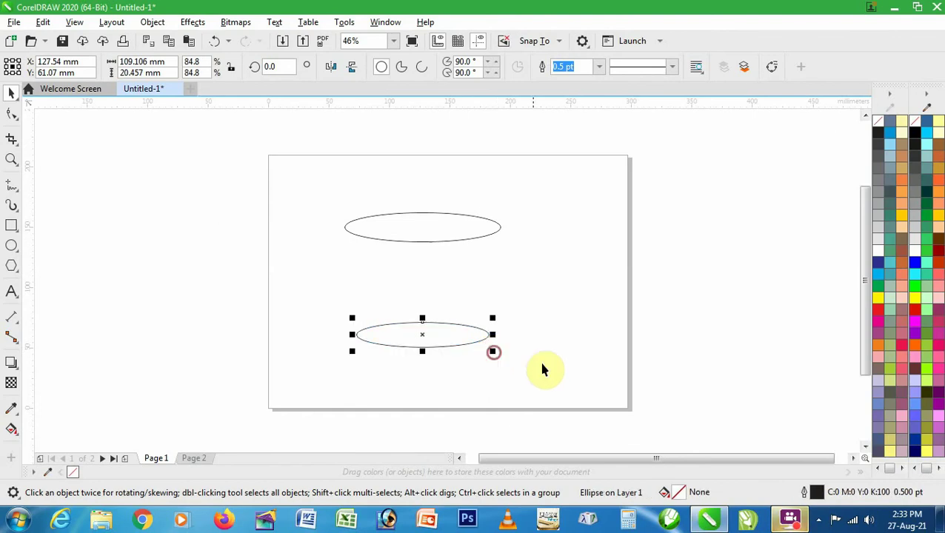
Check in the snapping options that snapping to objects is enabled
drag(266, 182, 451, 305)
key(z)
drag(232, 169, 601, 384)
key(space)
click(577, 300)
click(558, 42)
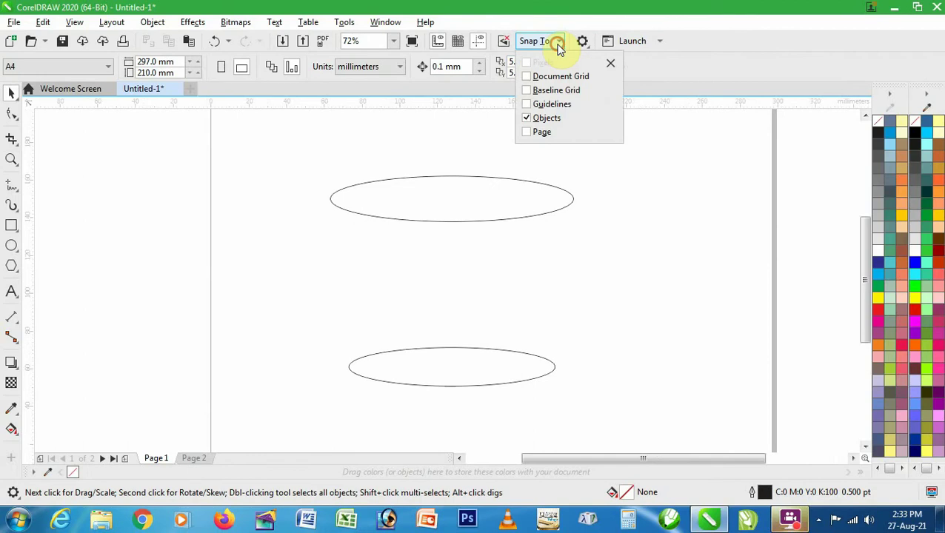
click(616, 200)
Draw two straight Freehand lines joining the left ends and the right ends of the upper and lower ellipses
click(12, 190)
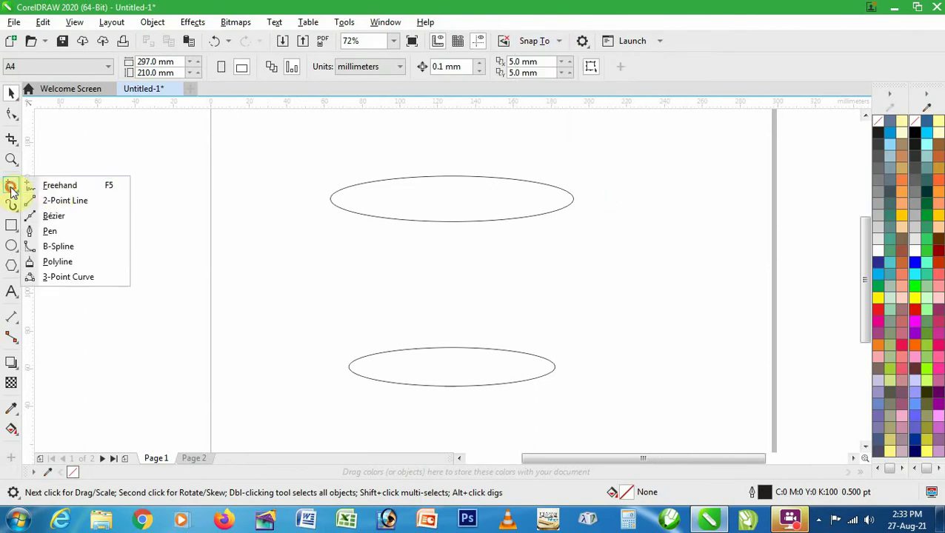
click(52, 185)
click(328, 198)
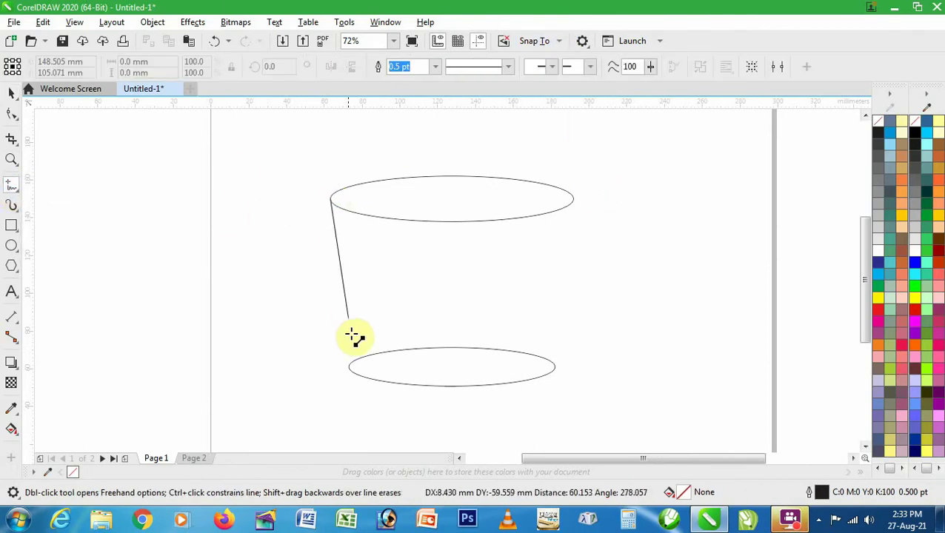
click(353, 369)
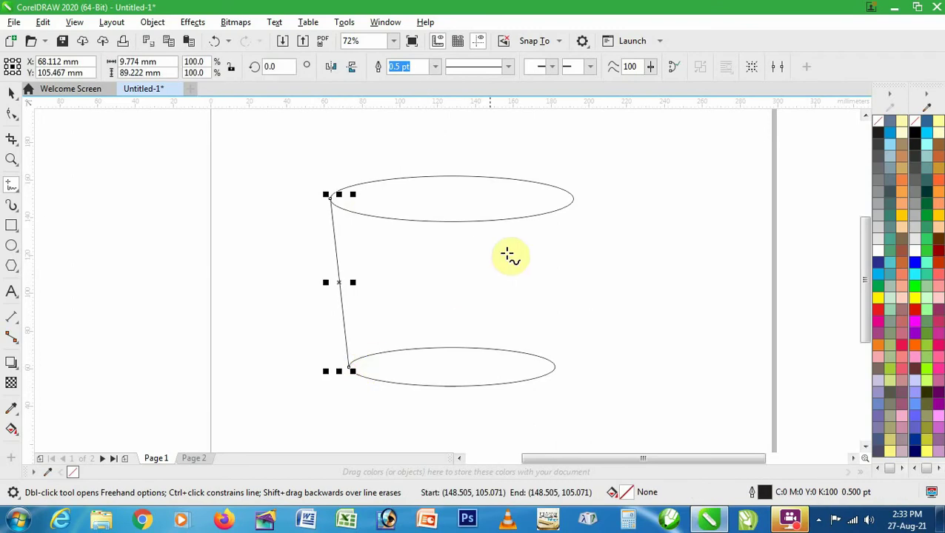
click(574, 198)
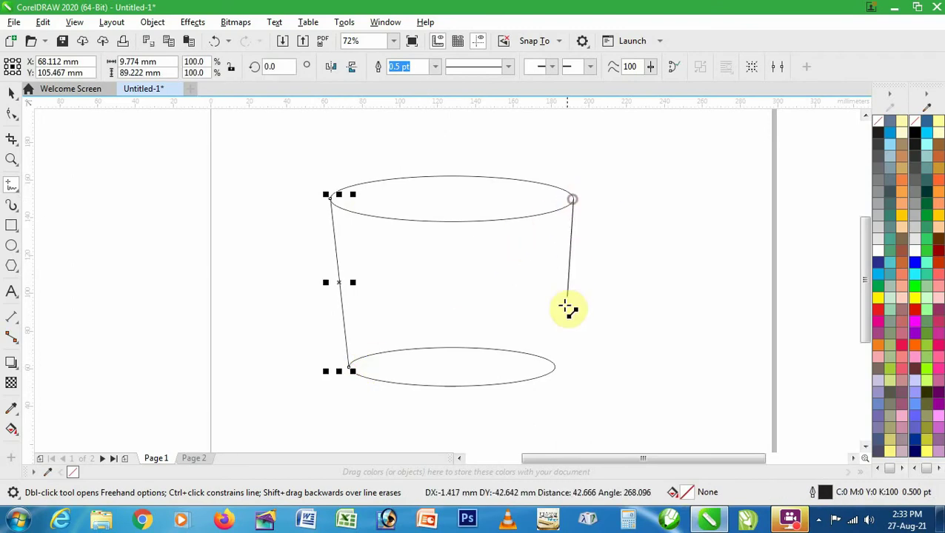
click(557, 369)
Select the whole cup outline and narrow it symmetrically about its centre to about 101 mm wide
key(space)
drag(254, 152, 628, 431)
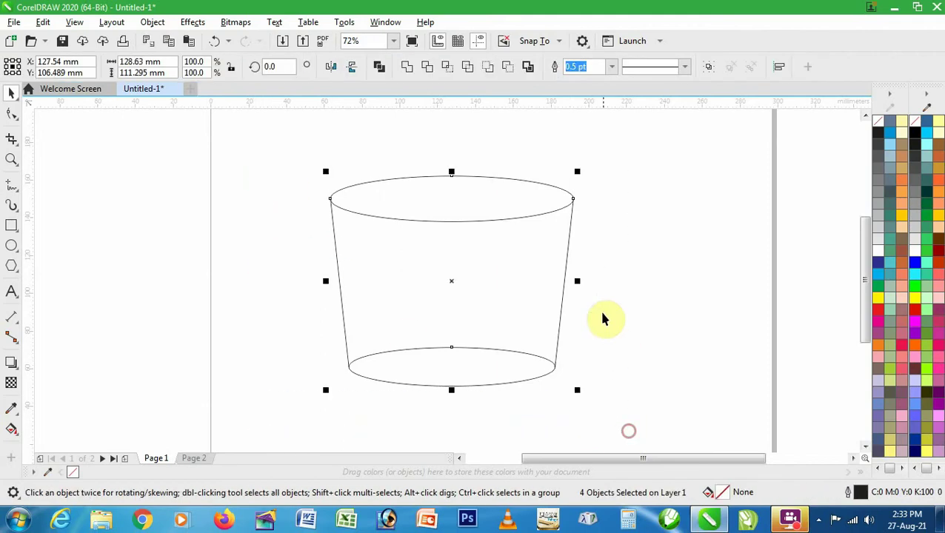
drag(577, 281, 552, 282)
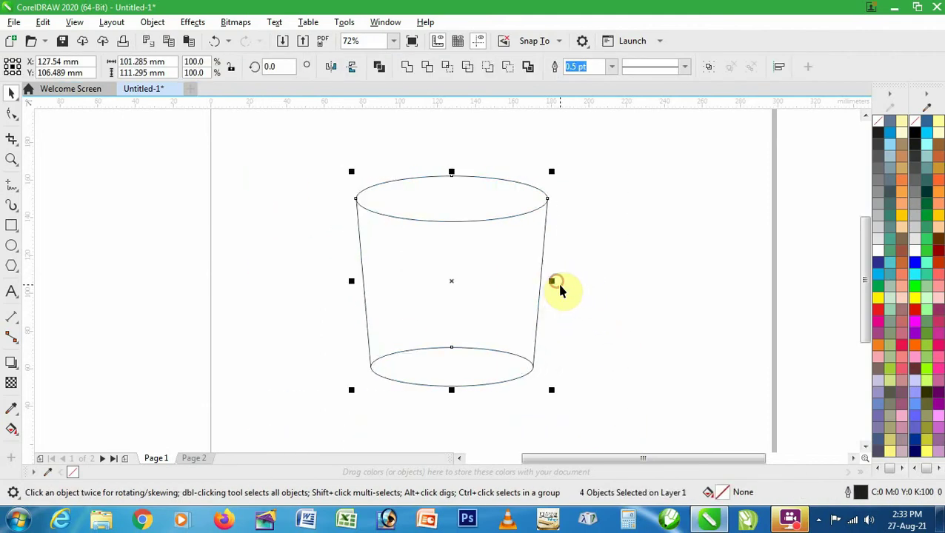
Turn off snapping to objects and deselect the cup outline
click(530, 42)
click(534, 117)
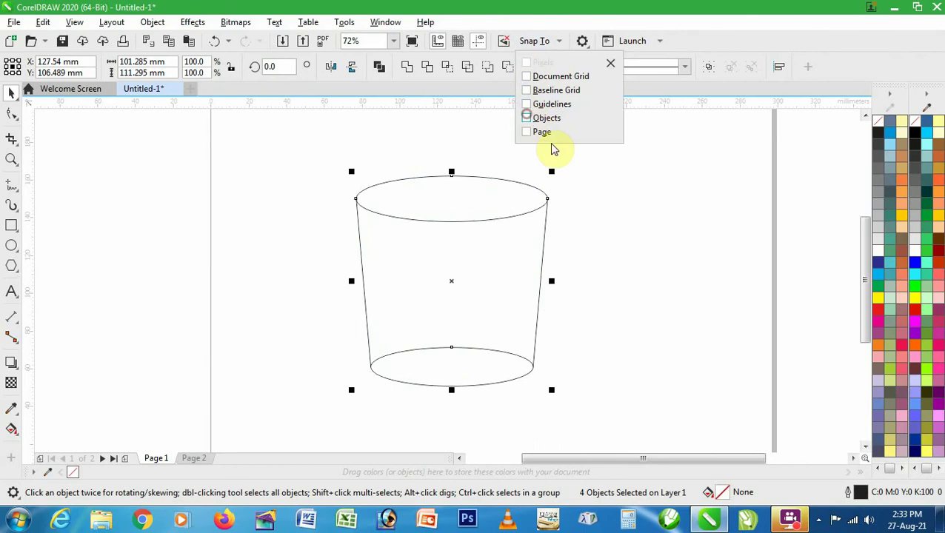
click(645, 258)
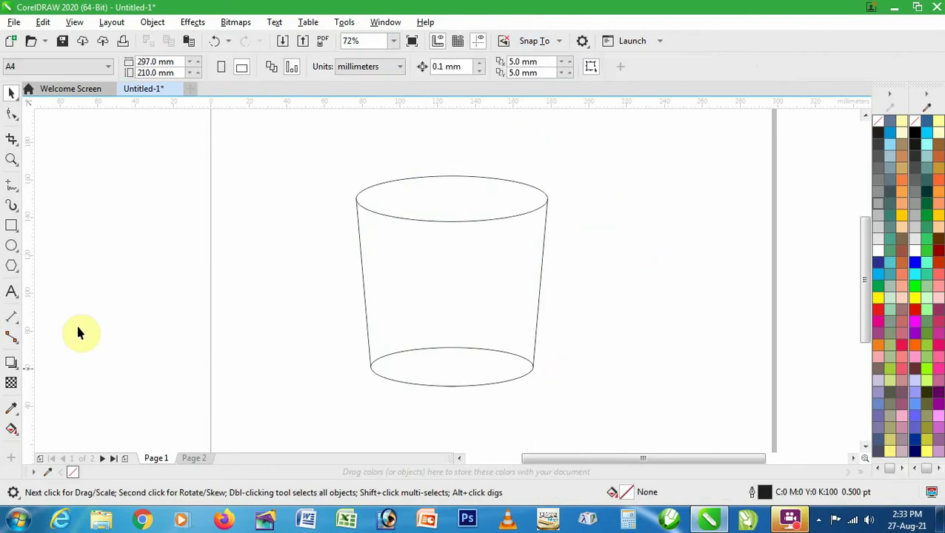
Delete the upper arc of the bottom ellipse with the Virtual Segment Delete tool
click(14, 145)
click(57, 168)
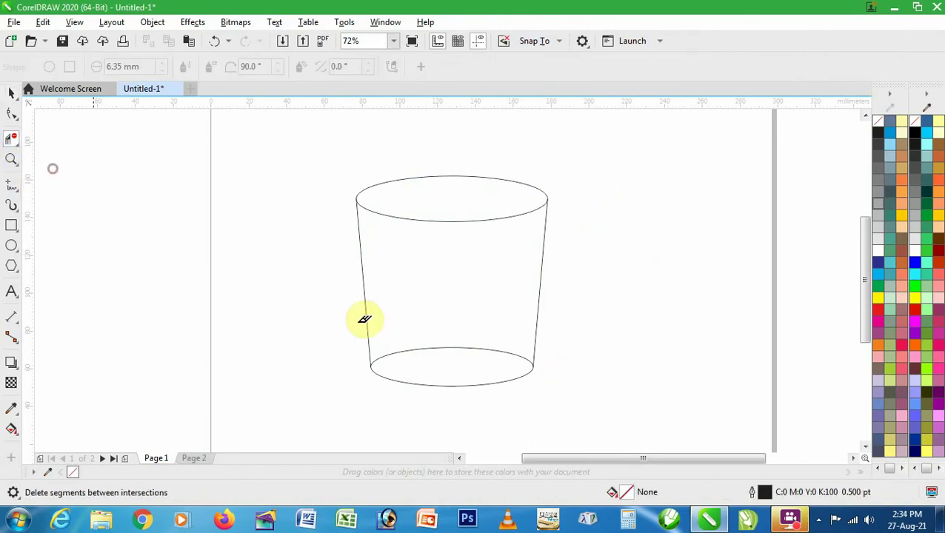
click(449, 347)
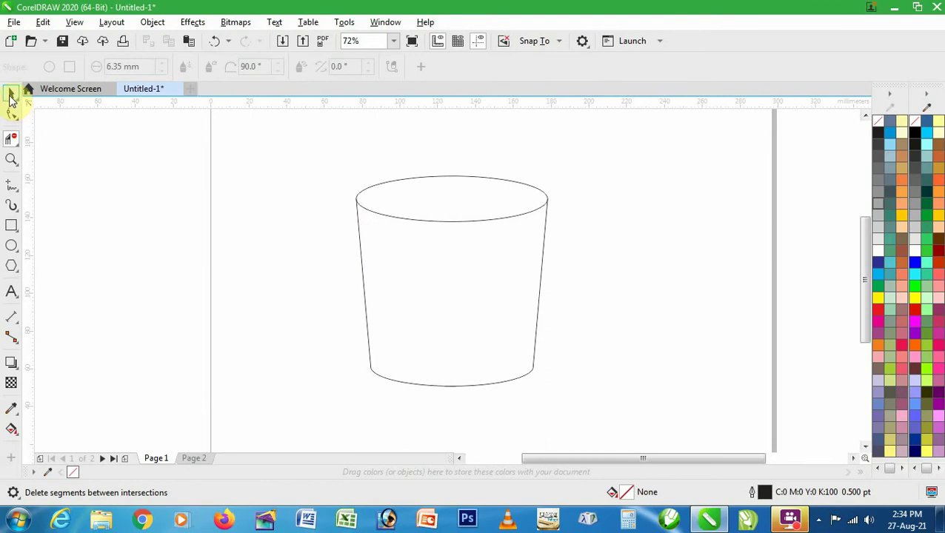
click(11, 93)
Create filled shapes from the cup body and the top ellipse with Smart Fill
click(14, 428)
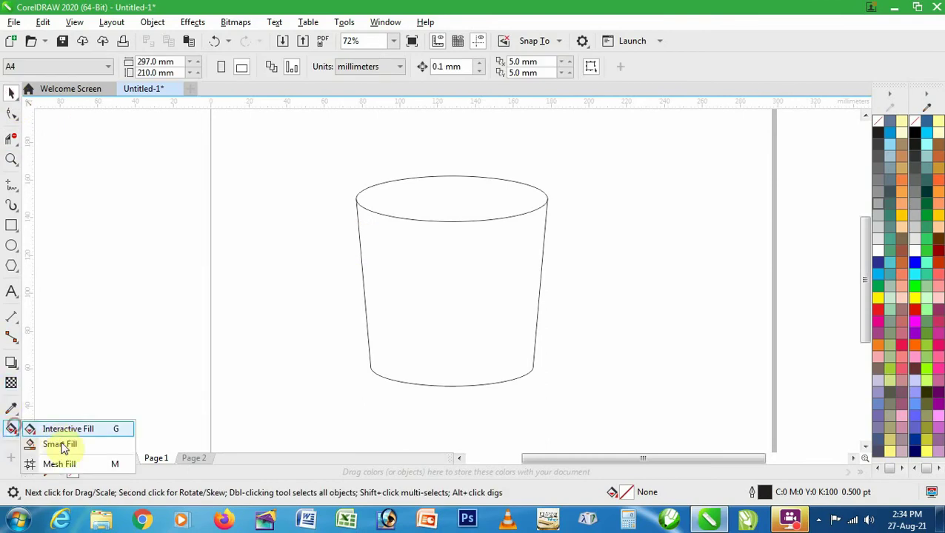
click(46, 444)
click(429, 308)
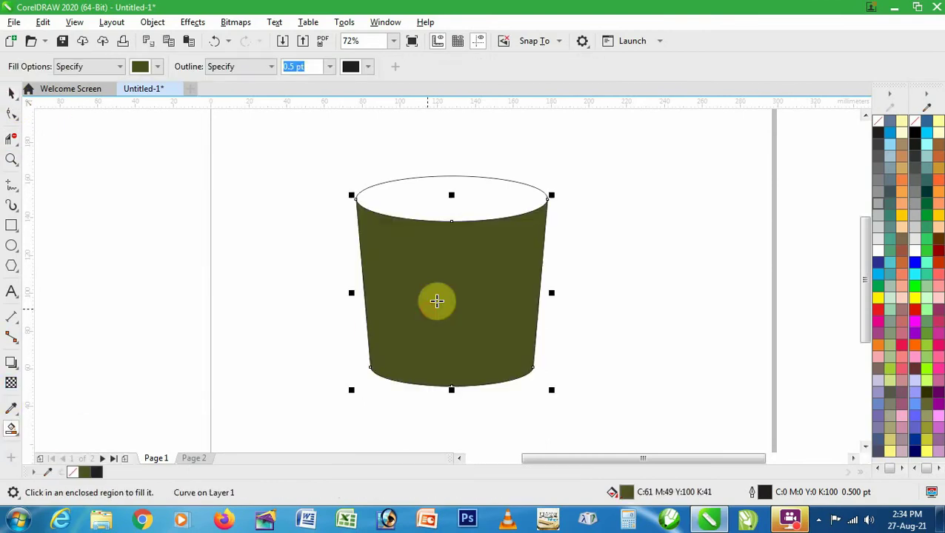
click(459, 211)
Move both filled shapes clear to the right of the original outlines, and delete the four outline objects
key(space)
shift+click(470, 274)
drag(453, 287, 680, 289)
drag(294, 147, 558, 402)
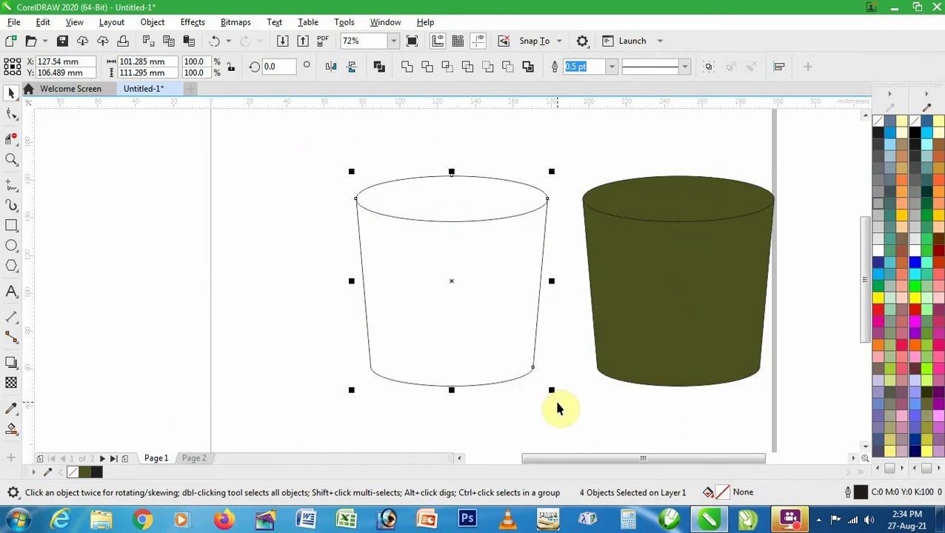
key(Delete)
Move the filled cup left to about X 160 mm, Y 108 mm, near the middle of the page
drag(483, 161, 792, 403)
drag(644, 331, 625, 328)
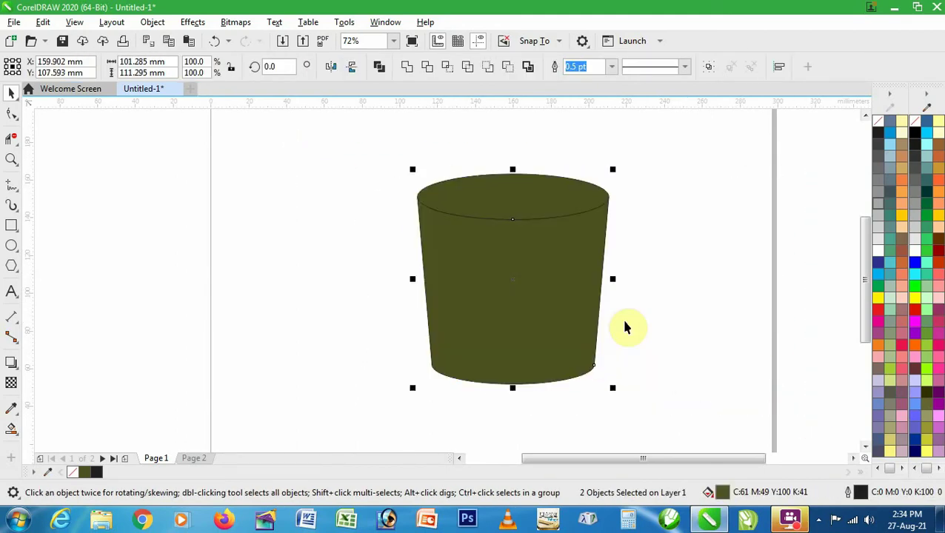
click(624, 327)
Fill the top ellipse with 30% black and the cup body with 20% black
click(538, 206)
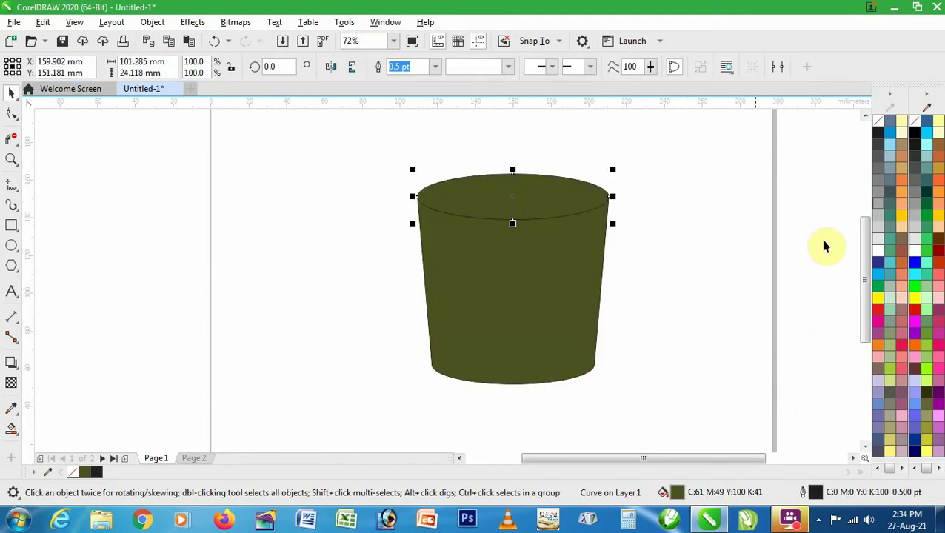
click(878, 220)
click(585, 276)
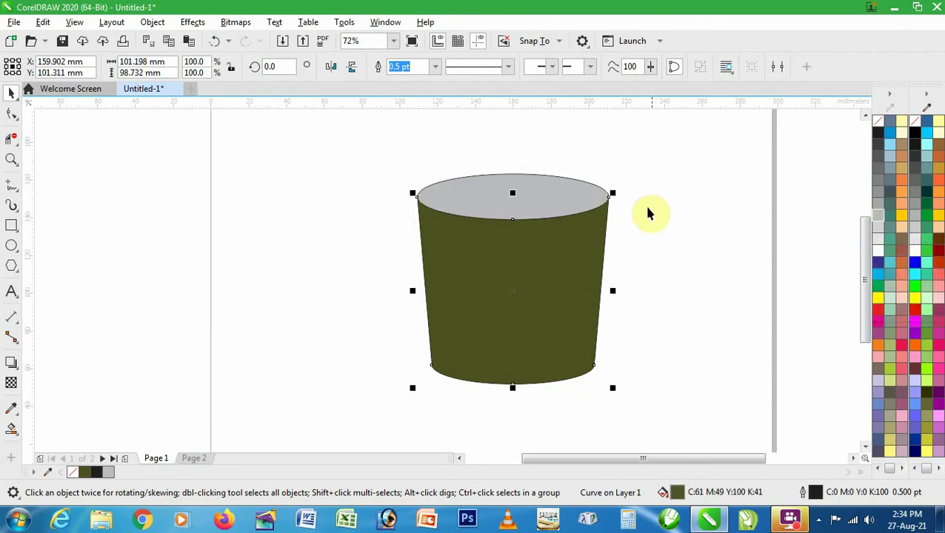
click(879, 228)
Apply a vertical linear fountain fill to the top ellipse, from grey at its upper edge to white at its lower edge
click(519, 196)
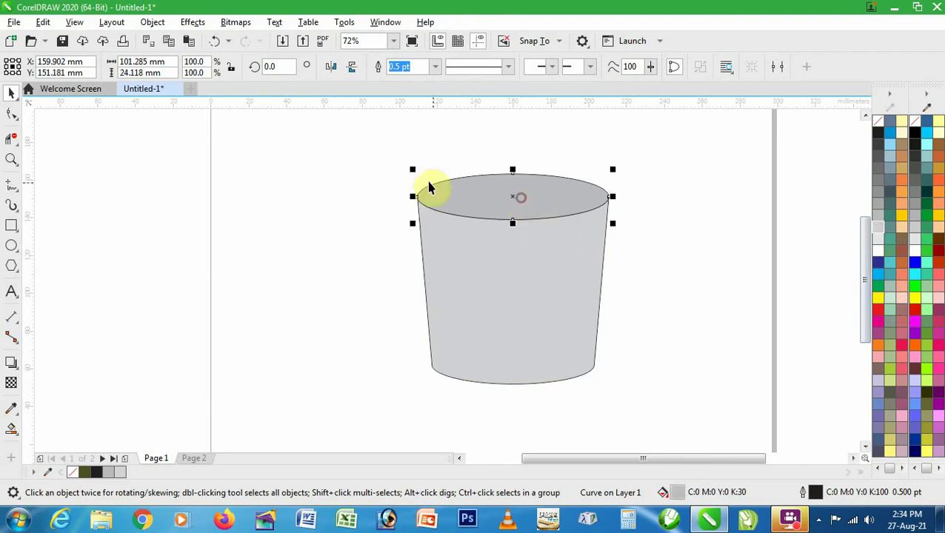
key(z)
click(524, 201)
key(space)
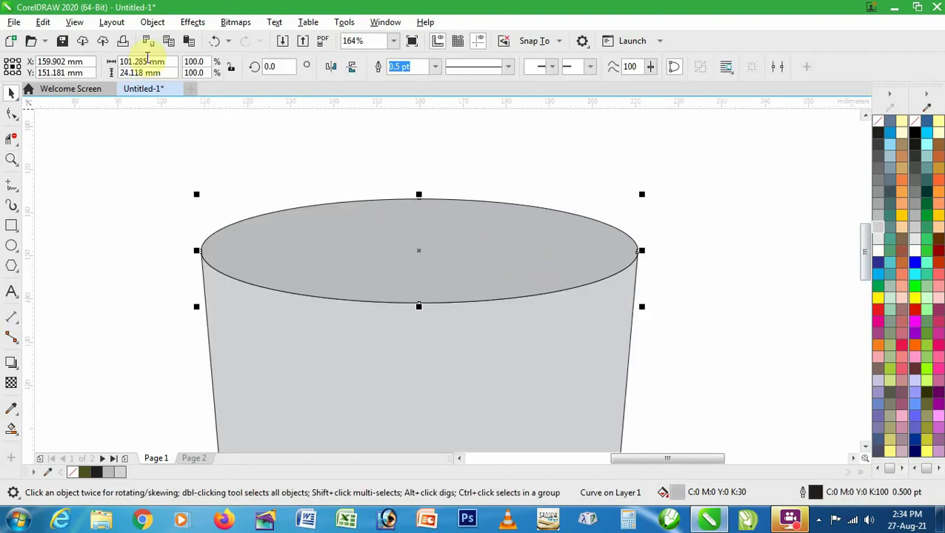
click(46, 24)
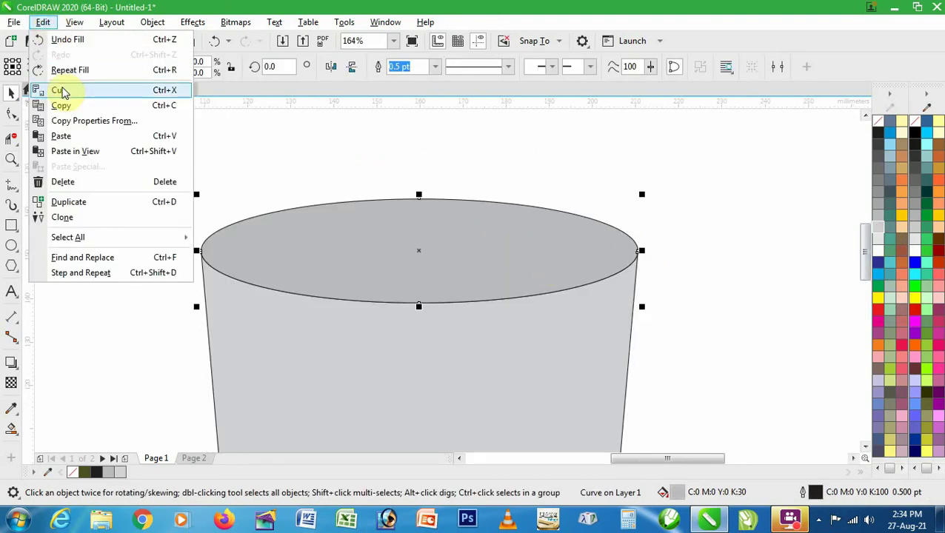
click(307, 132)
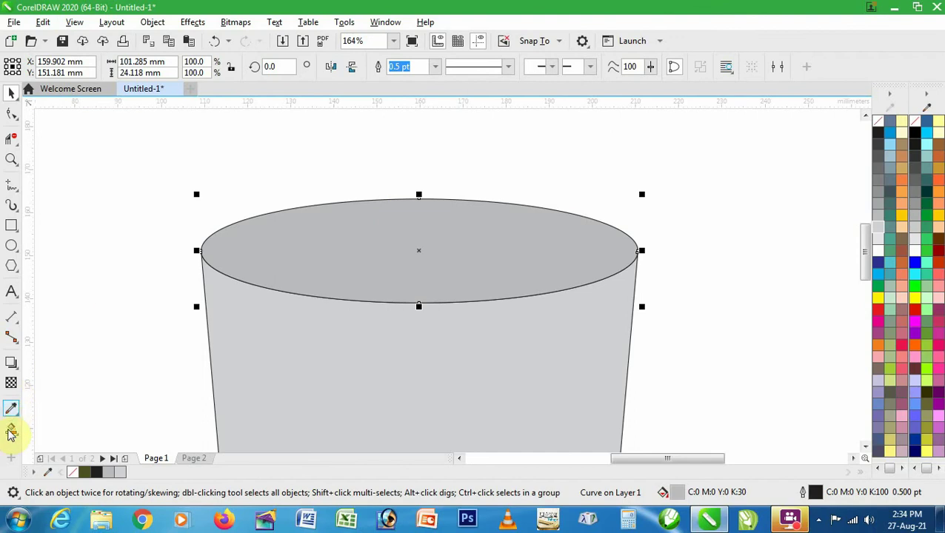
click(10, 434)
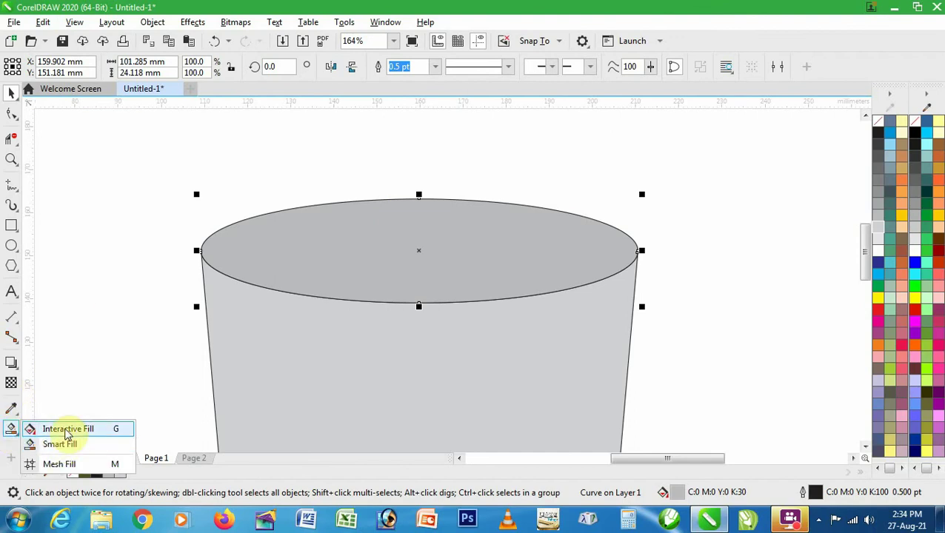
click(68, 429)
drag(429, 202, 429, 305)
key(space)
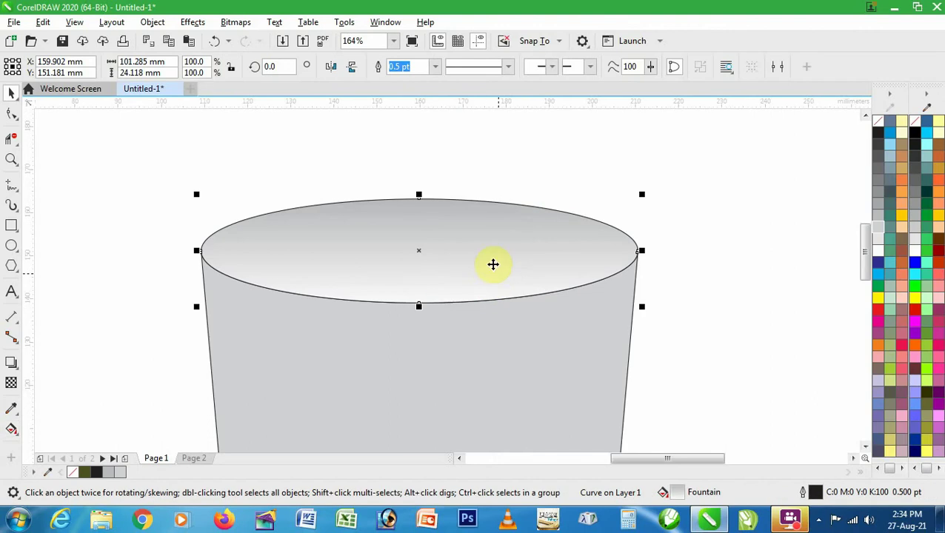
Duplicate the top ellipse in place, scaled to 89% about its centre, and fill the copy with 40% black
click(491, 184)
click(491, 232)
click(43, 22)
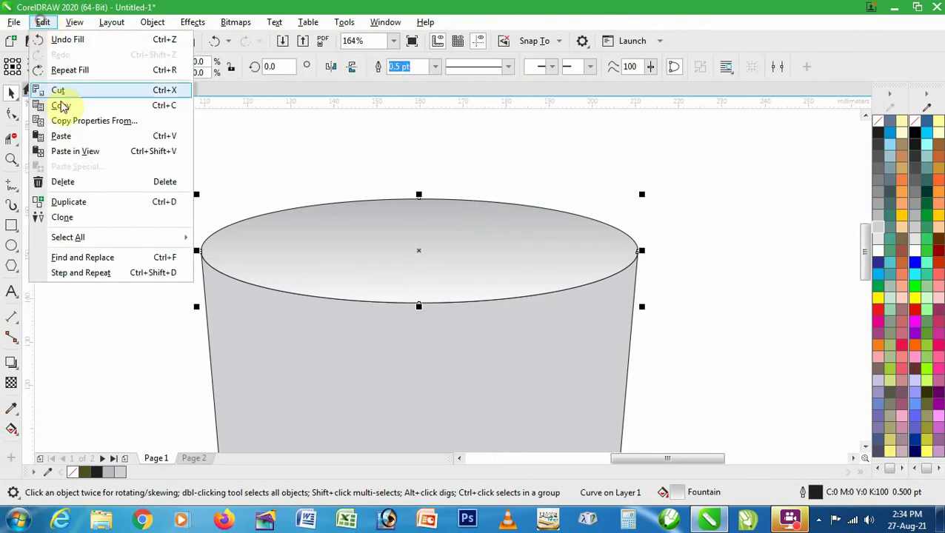
click(61, 105)
click(43, 22)
click(66, 141)
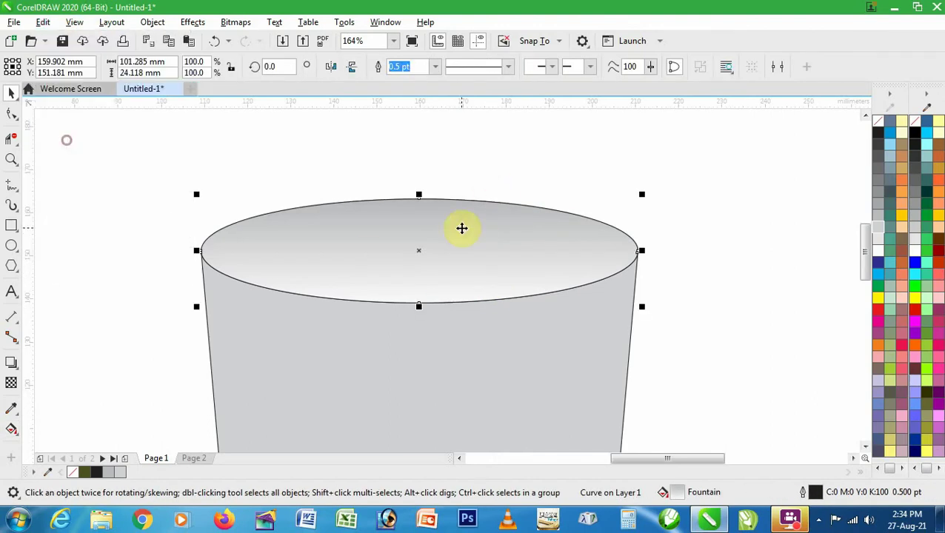
drag(641, 306, 619, 310)
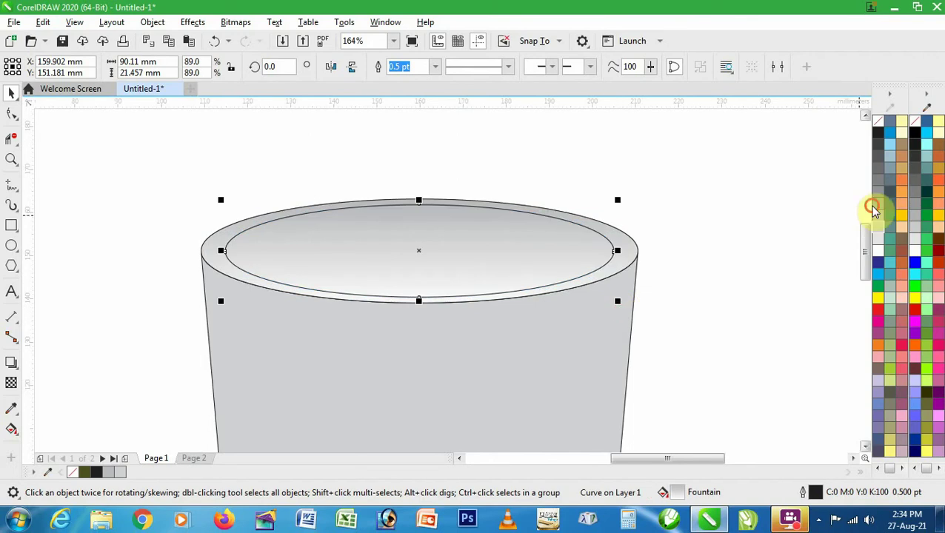
click(873, 203)
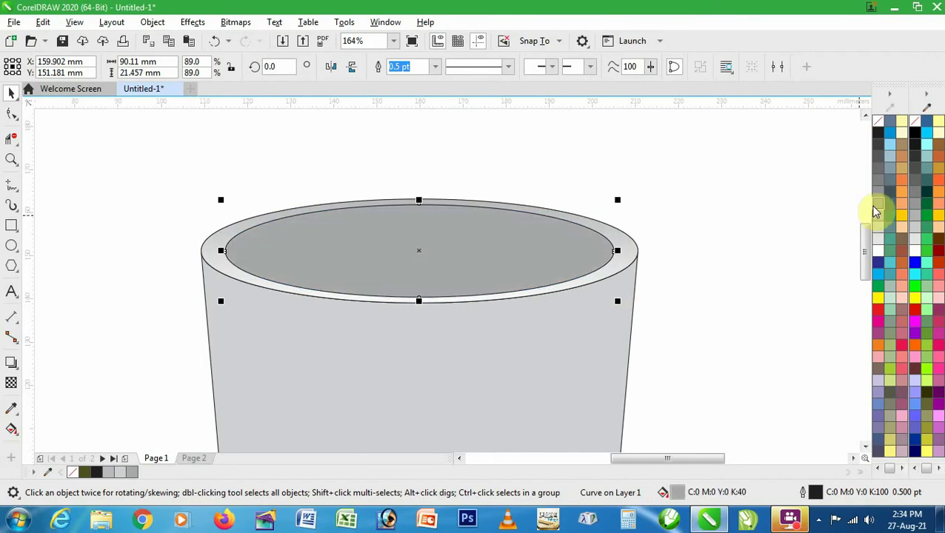
Remove the outlines from all three cup shapes
key(z)
right_click(554, 315)
key(h)
drag(557, 312, 450, 198)
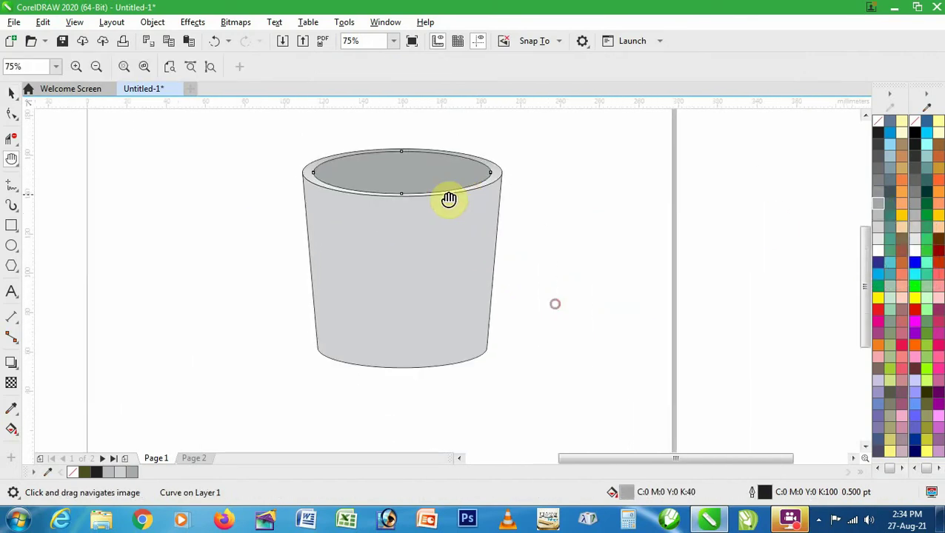
key(space)
drag(252, 130, 422, 309)
drag(563, 389, 571, 388)
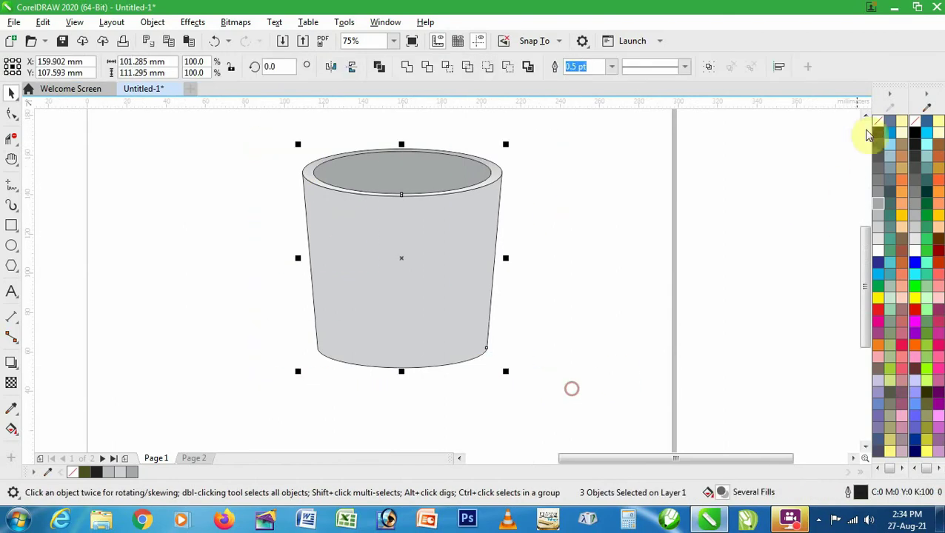
right_click(878, 126)
click(597, 217)
Apply a horizontal linear fountain fill to the cup body, from 20% black at its left edge to 40% black beyond its right edge
key(z)
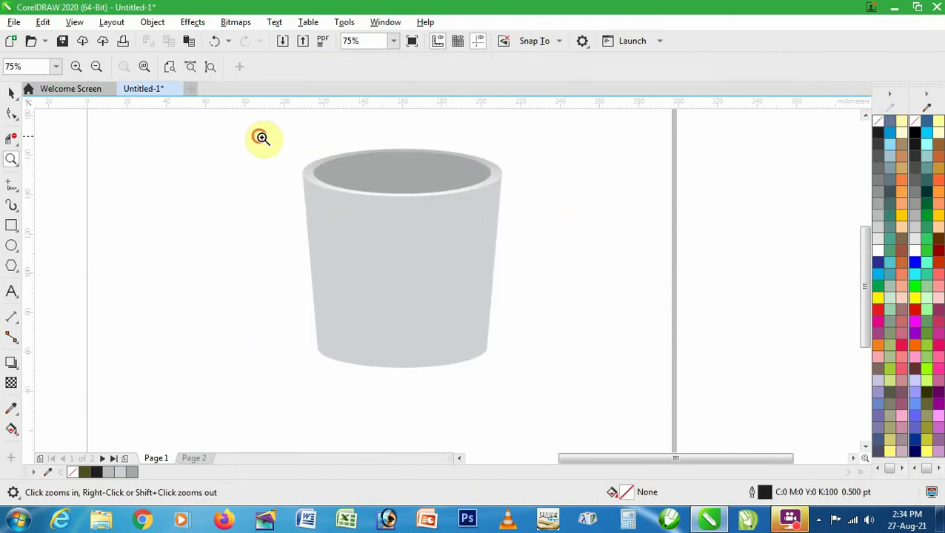
drag(259, 137, 590, 395)
key(space)
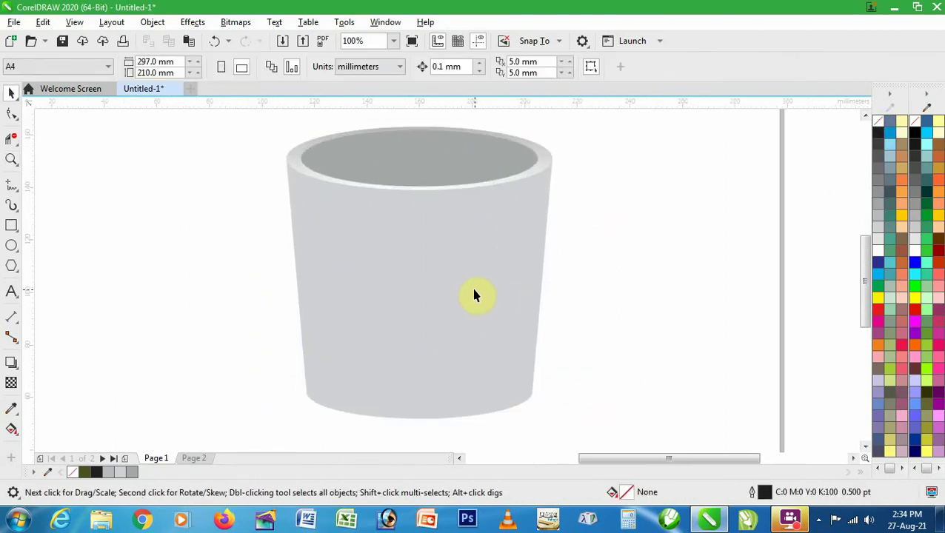
click(466, 289)
click(11, 430)
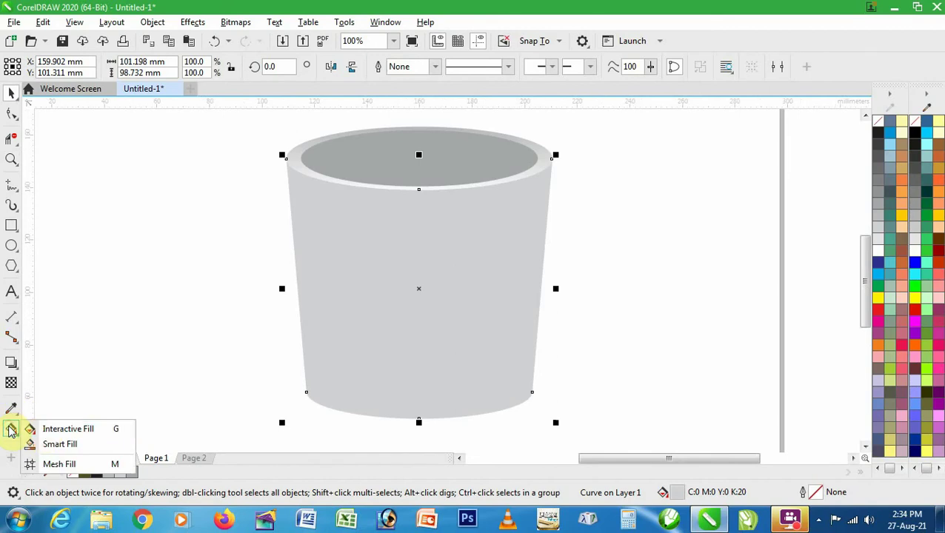
click(30, 429)
drag(298, 311, 641, 305)
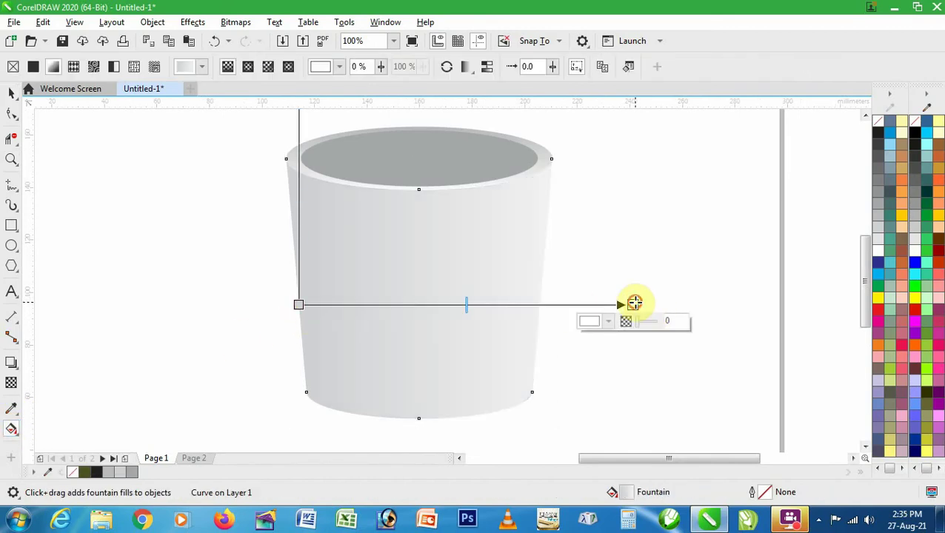
click(879, 206)
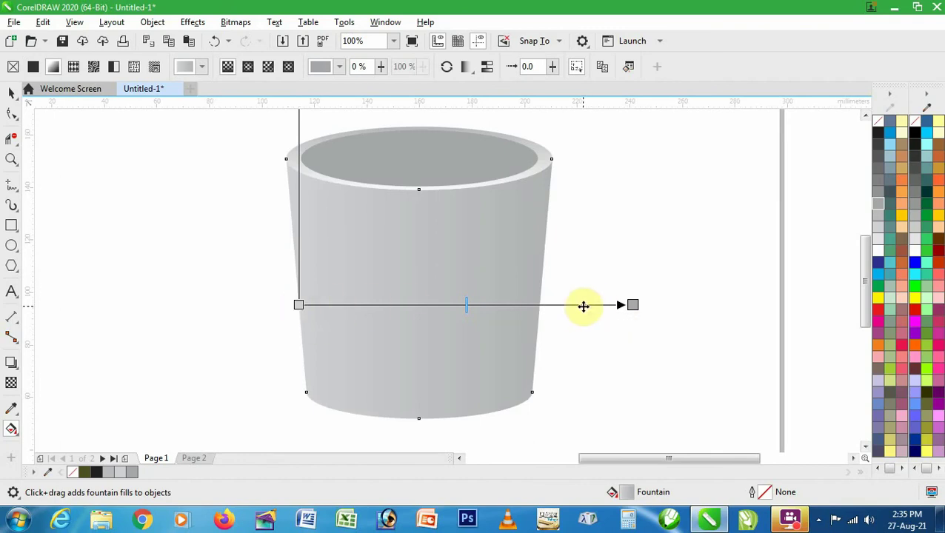
Add a white colour stop at 82% to the cup body's gradient and bring the gradient's end in to the cup's right edge
double_click(573, 305)
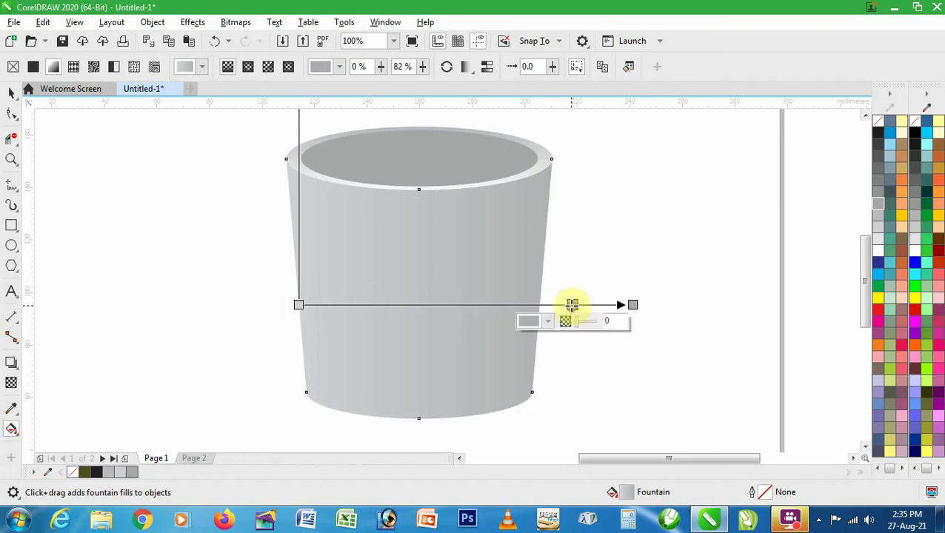
click(878, 246)
drag(629, 305, 554, 305)
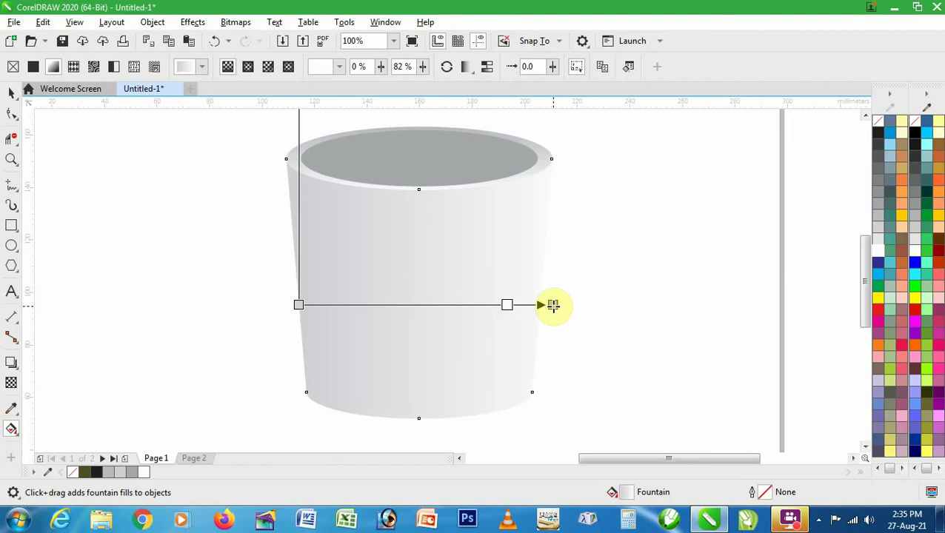
scroll(459, 270, down, 1)
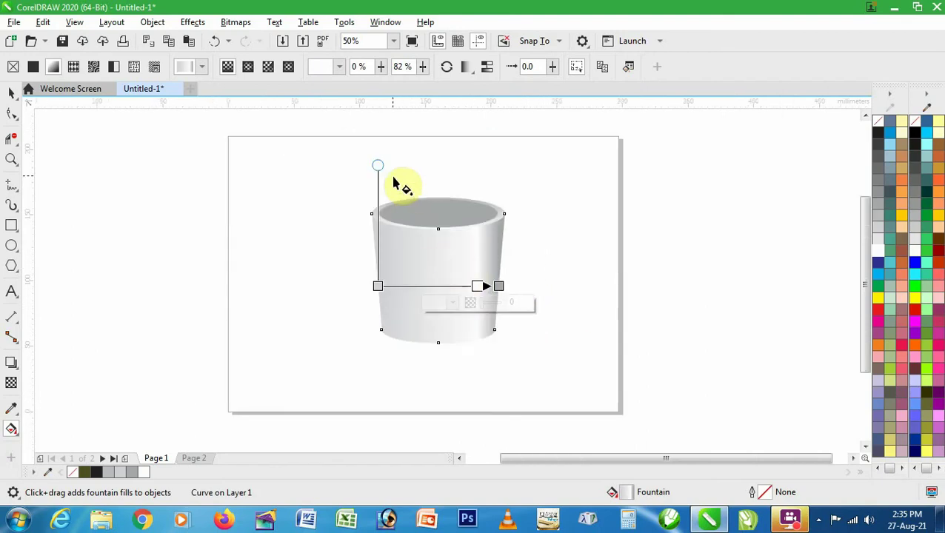
drag(376, 166, 369, 166)
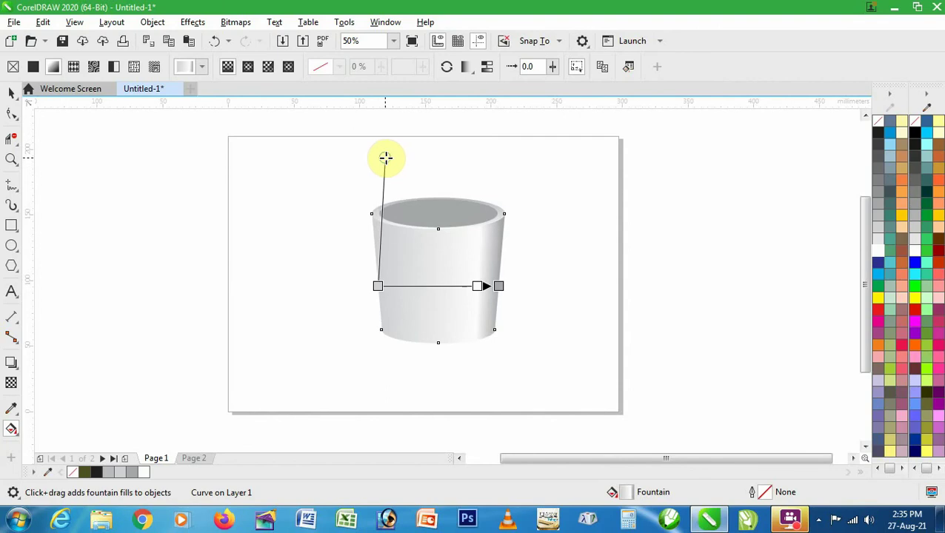
Draw an upright rectangle about 38 × 61 mm just to the right of the cup
key(space)
key(z)
drag(301, 164, 231, 137)
key(space)
drag(527, 280, 518, 279)
click(556, 303)
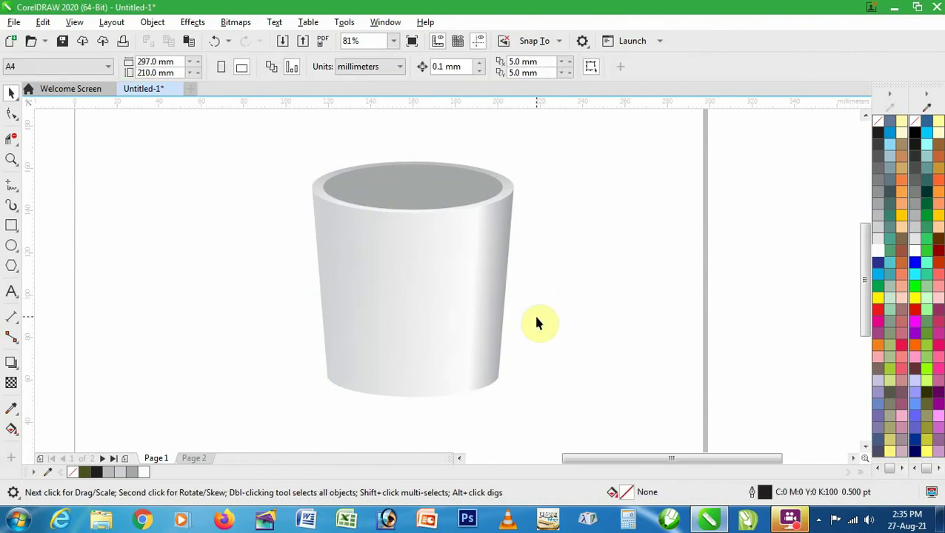
click(12, 227)
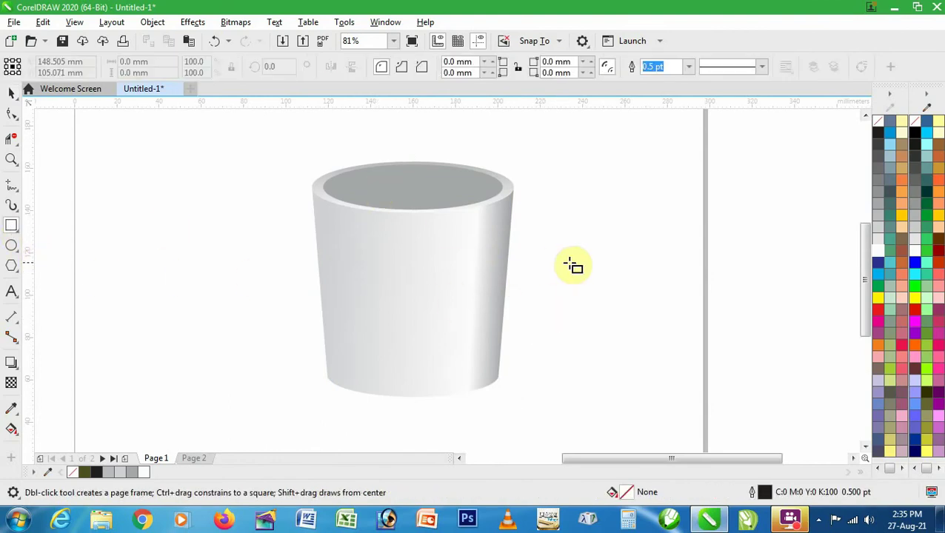
drag(543, 218, 625, 348)
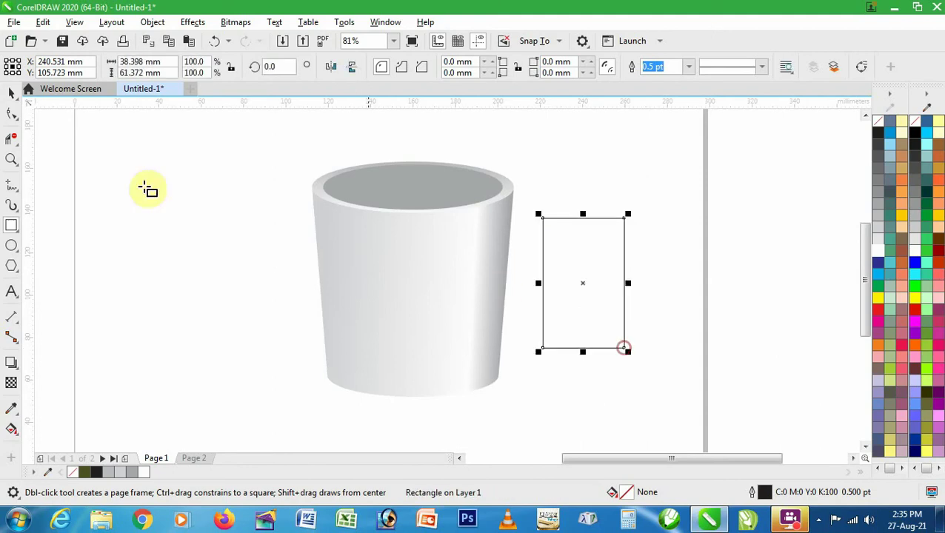
Round all four corners of the rectangle fully, to a radius of about 19.2 mm
click(11, 114)
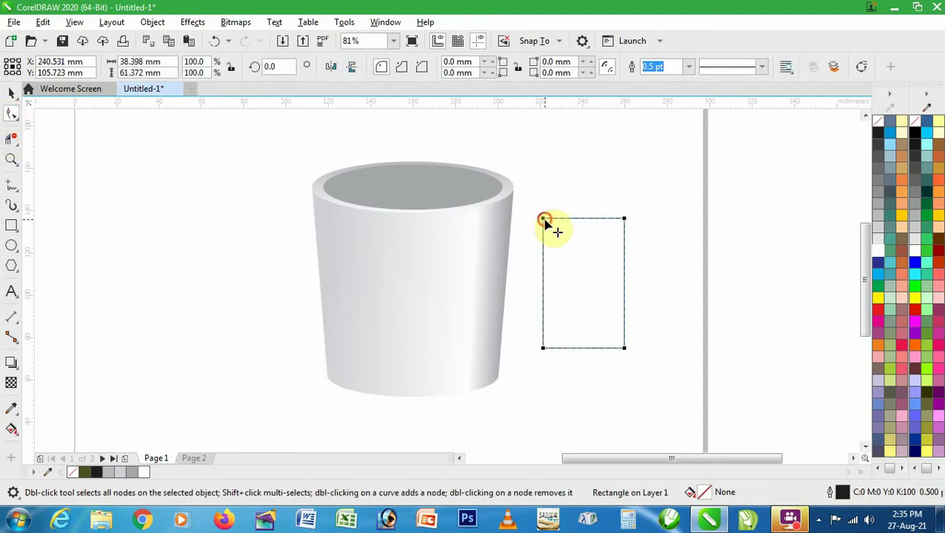
drag(544, 220, 609, 255)
key(space)
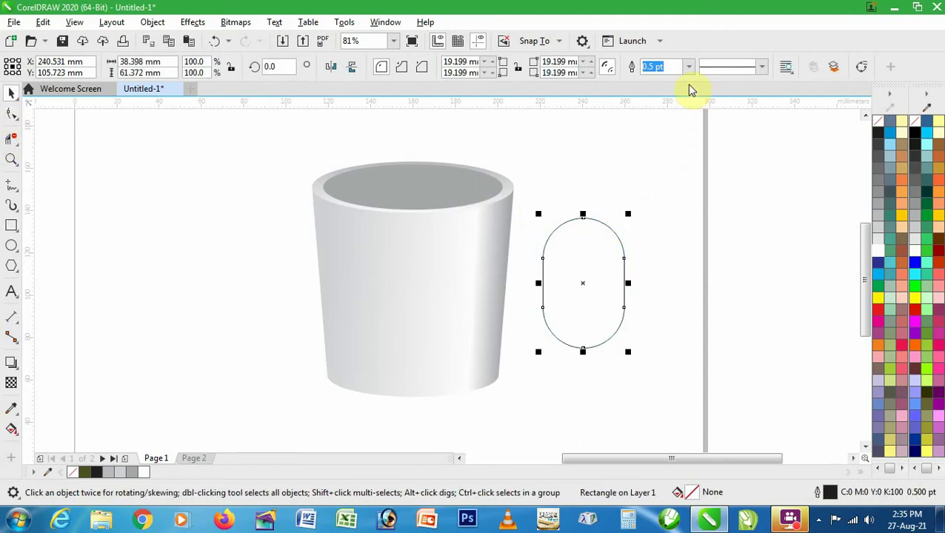
Give the rounded rectangle a 24 pt outline in 30% black
click(689, 67)
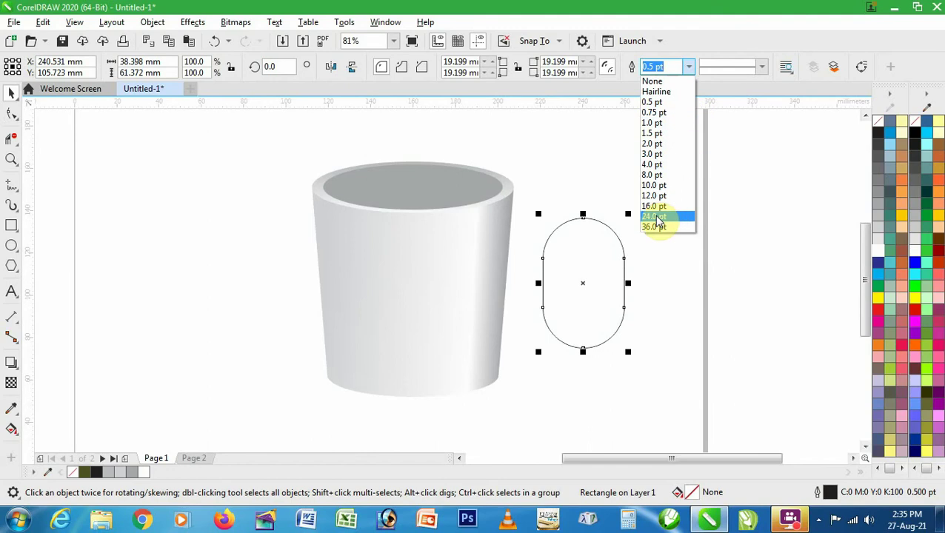
click(655, 216)
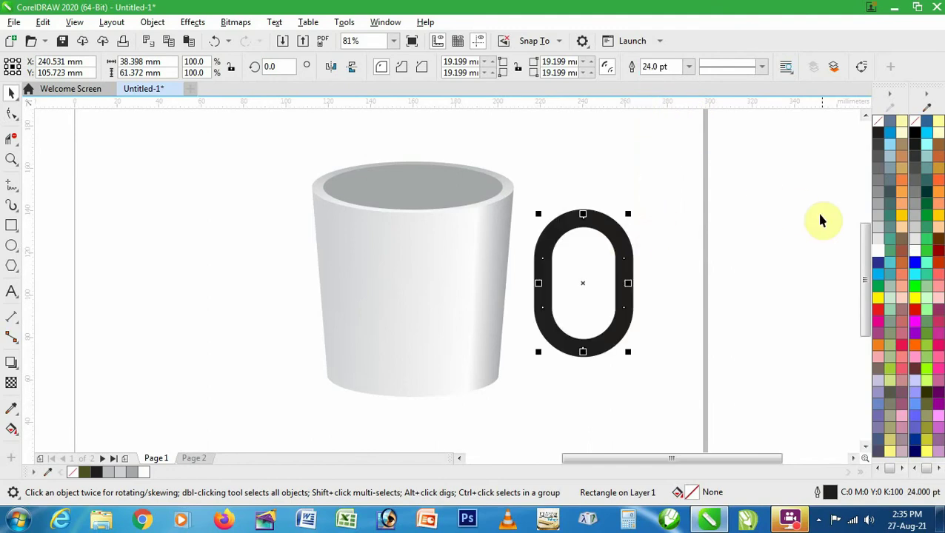
right_click(878, 223)
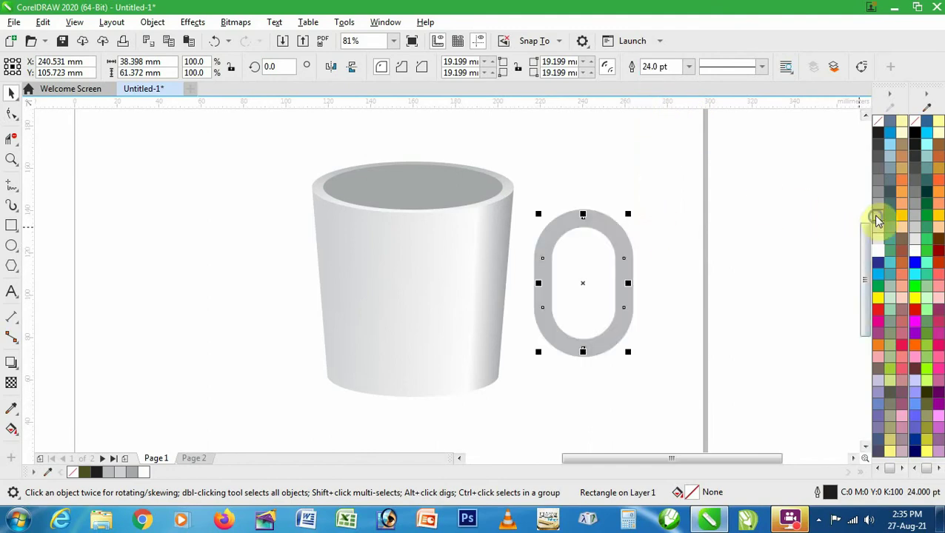
Rotate the rounded rectangle to about 310.4° and move it left so that it overlaps the cup's right side as a handle
click(604, 230)
drag(629, 215, 671, 281)
click(670, 282)
drag(626, 303, 556, 311)
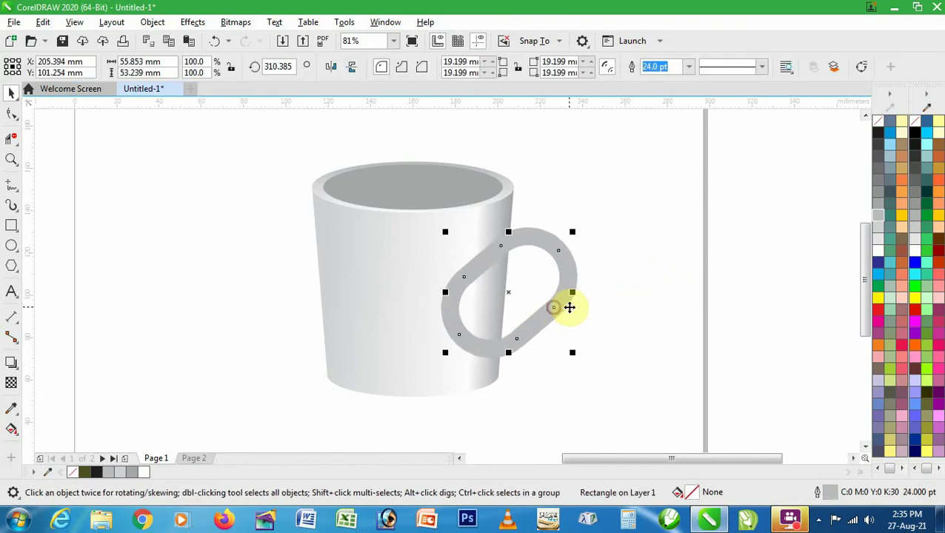
Recolour the handle's outline to 20% black and convert the outline to an object
key(z)
click(509, 263)
key(space)
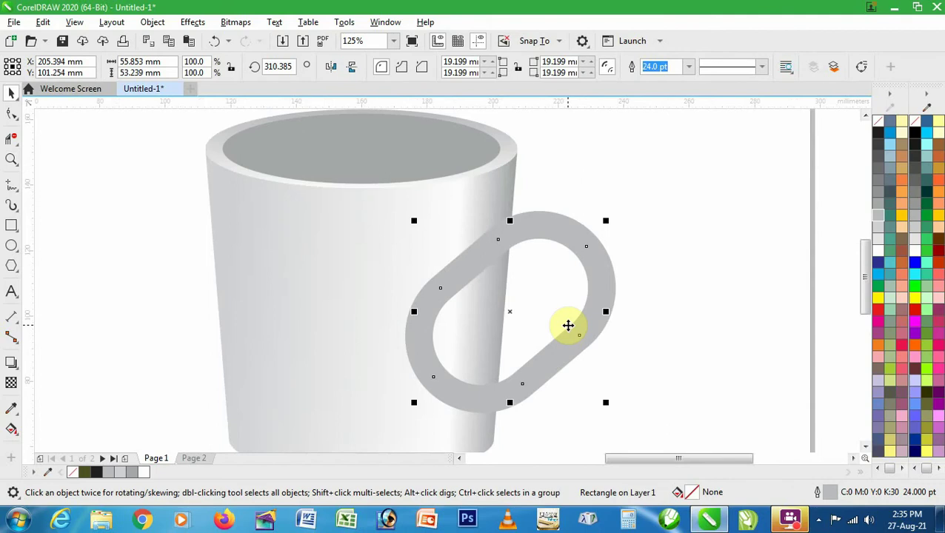
click(880, 235)
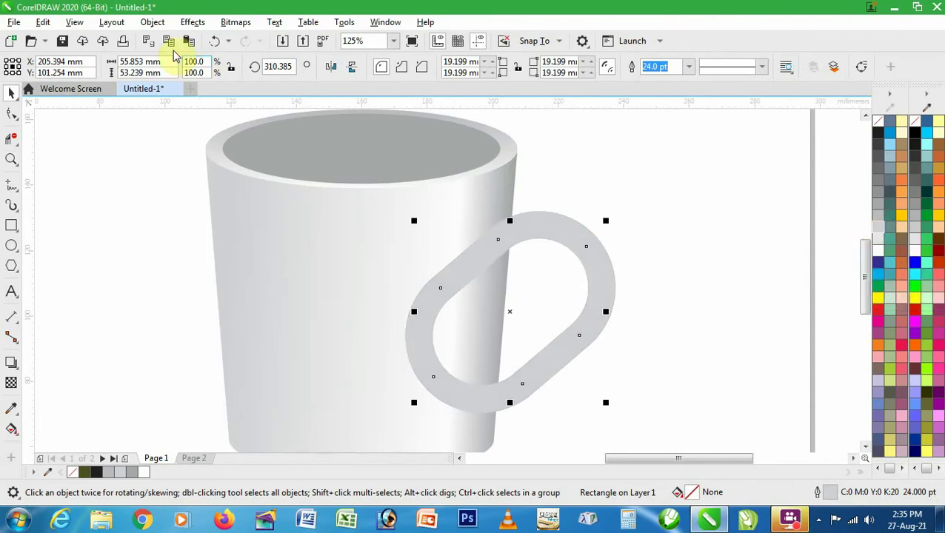
click(152, 22)
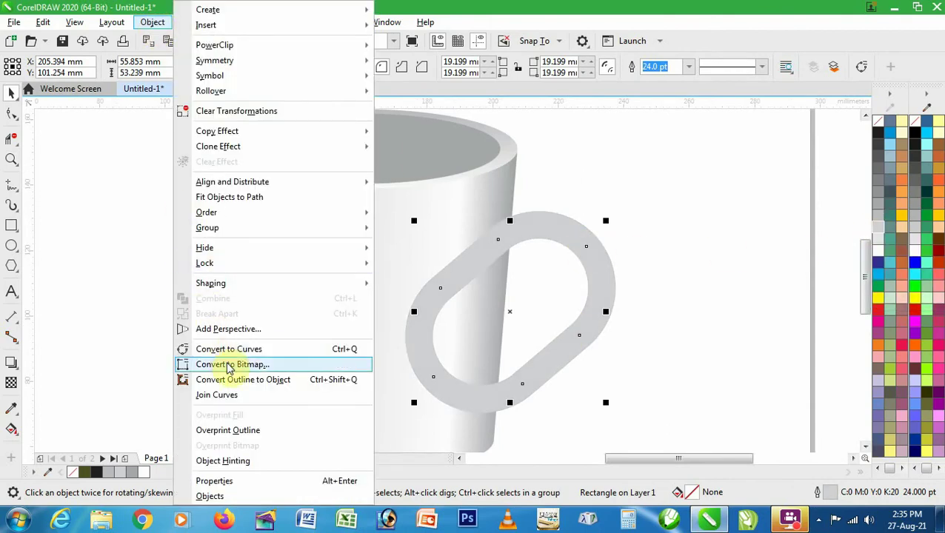
click(232, 382)
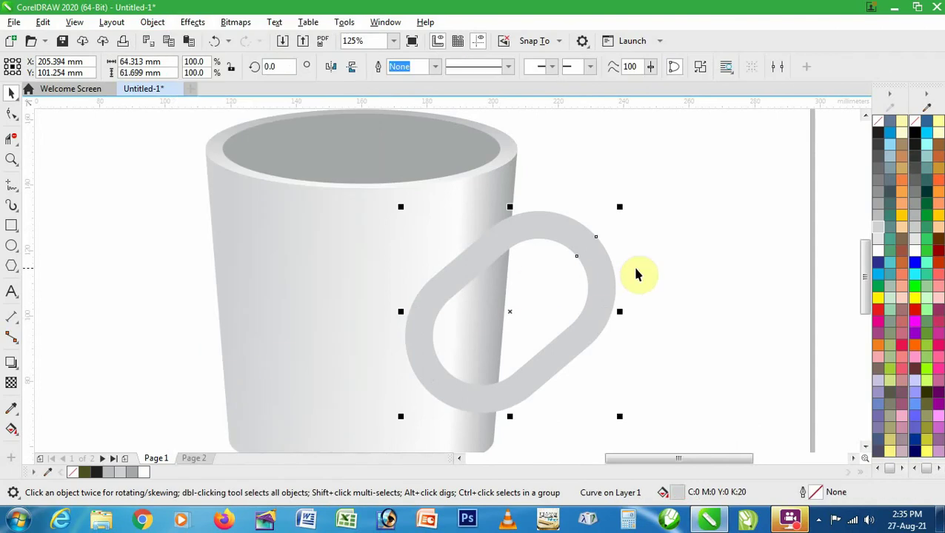
Apply a black inner shadow with 19% opacity to the handle
click(591, 258)
click(12, 362)
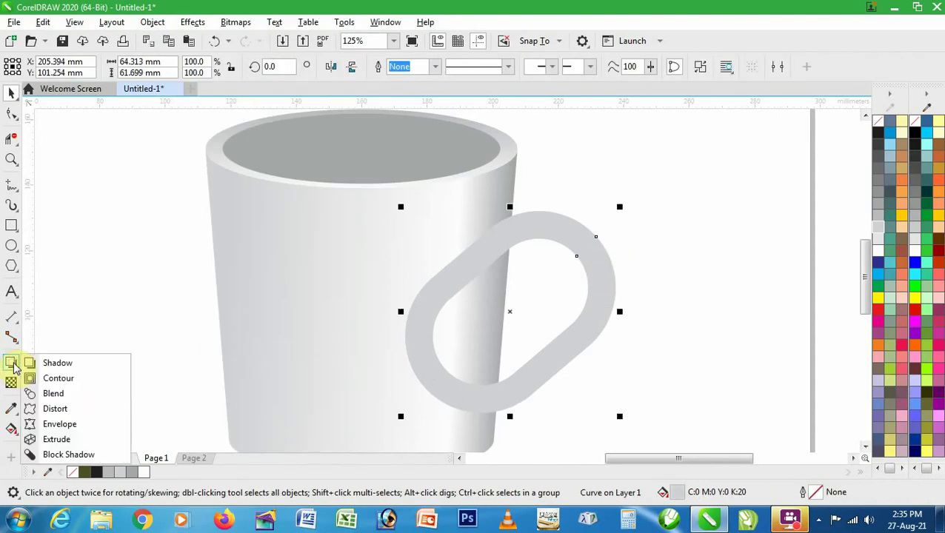
click(34, 363)
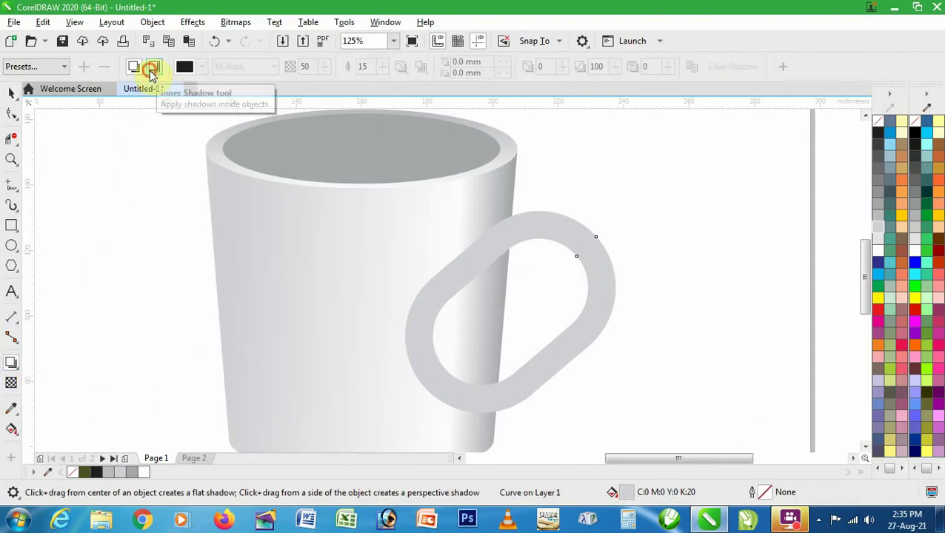
click(154, 66)
drag(485, 256, 511, 312)
click(503, 294)
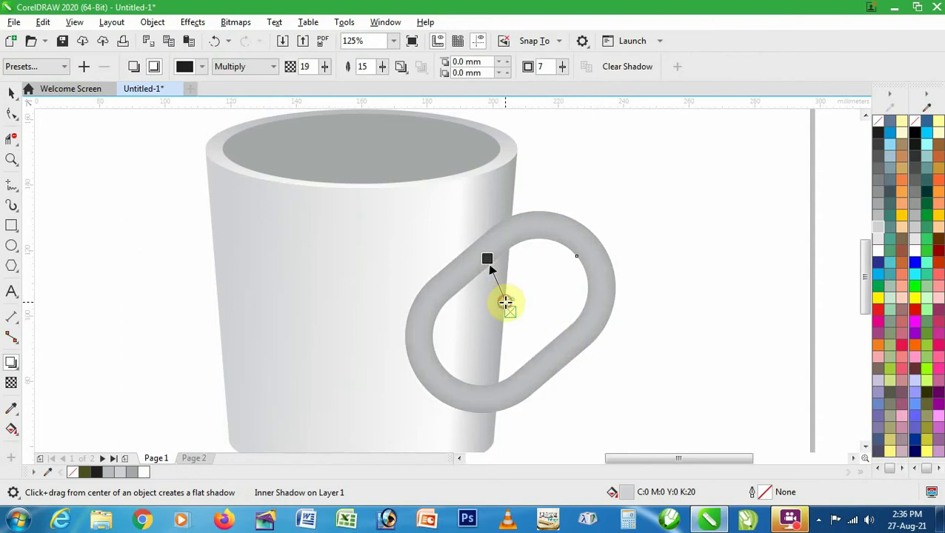
key(space)
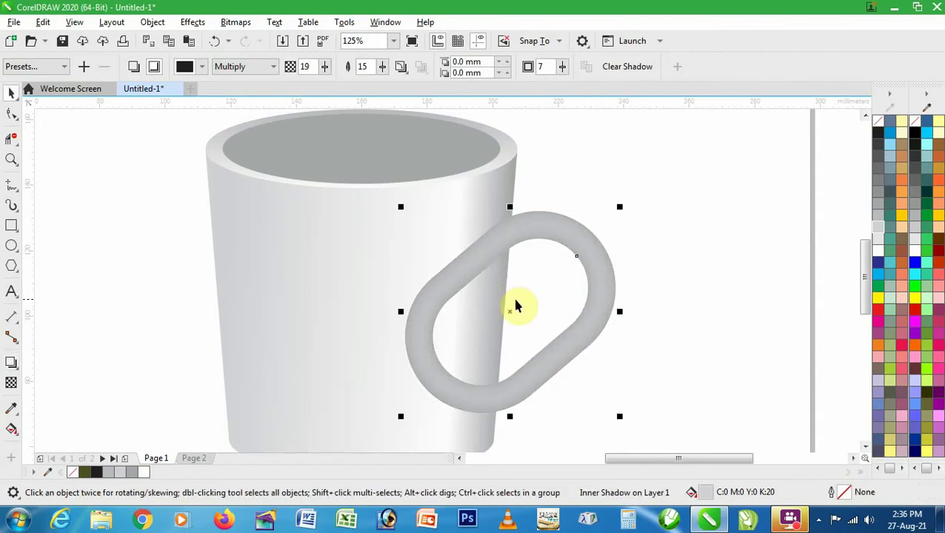
Send the handle to the back of the layer, behind the cup body
click(154, 22)
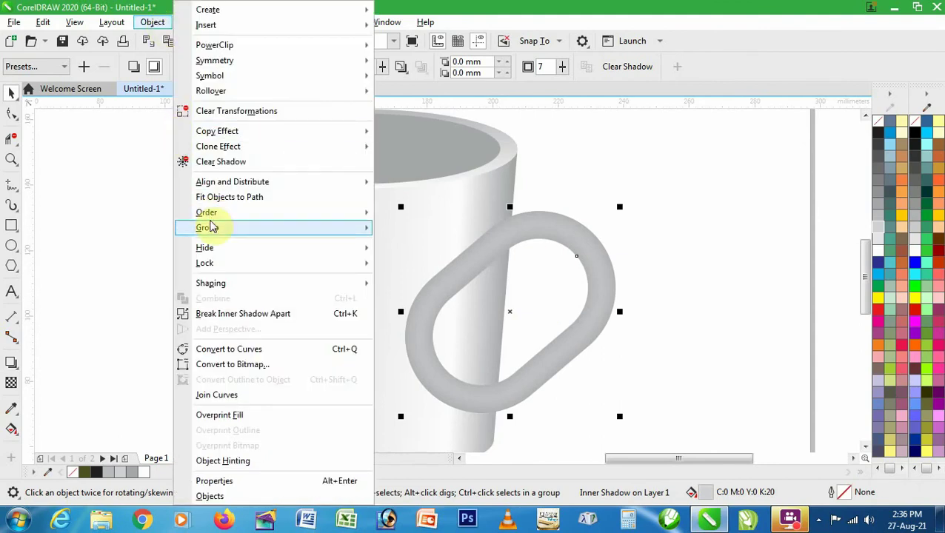
mouse_move(357, 218)
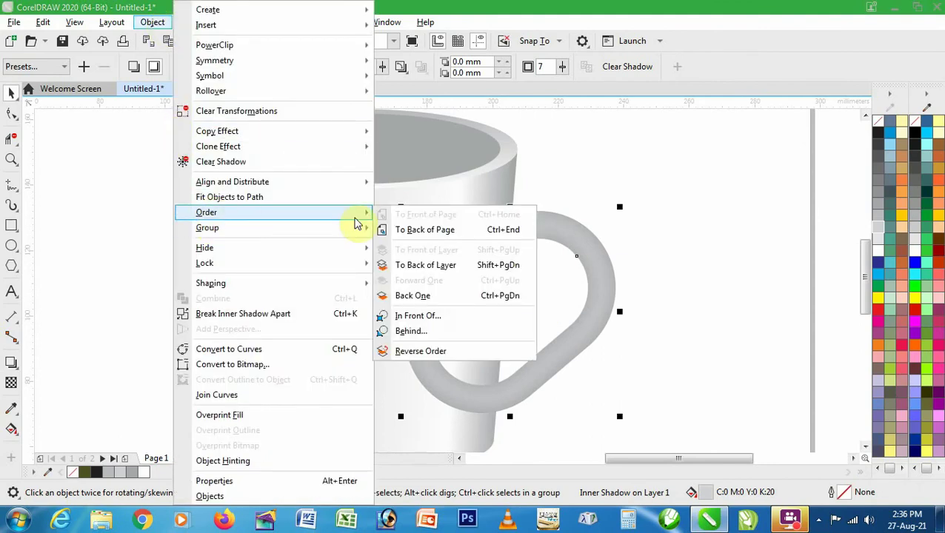
click(436, 272)
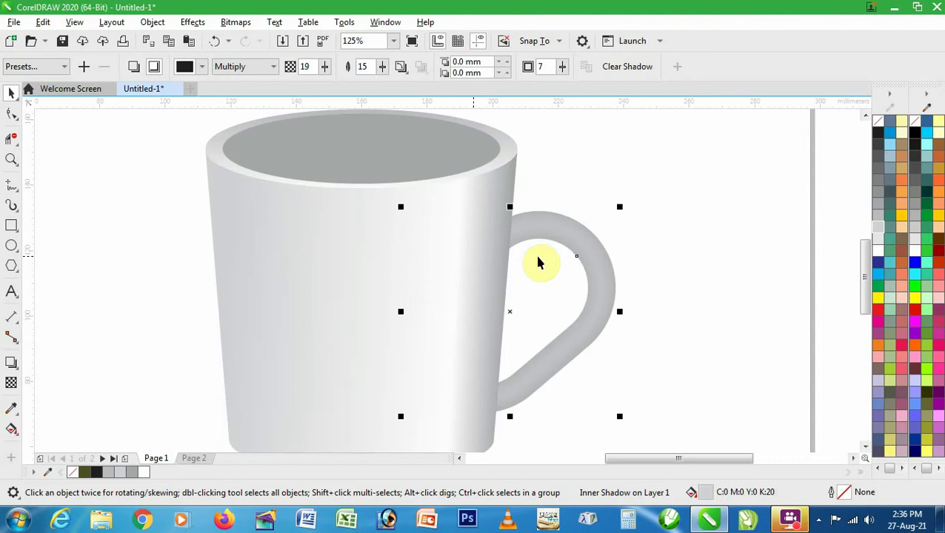
click(628, 276)
Shift the handle slightly left and up, about 1.9 mm by 0.9 mm, closer to the cup
scroll(607, 279, down, 3)
key(z)
click(634, 303)
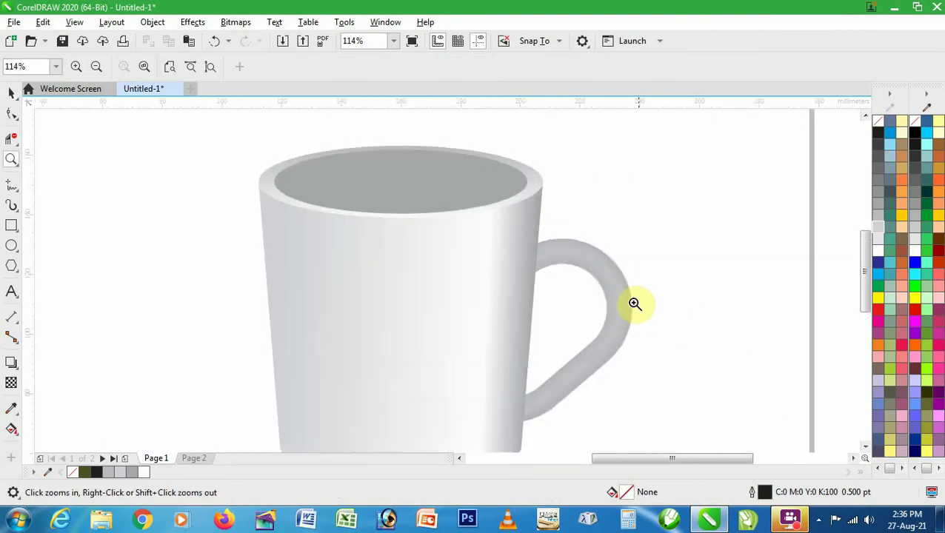
key(space)
click(615, 295)
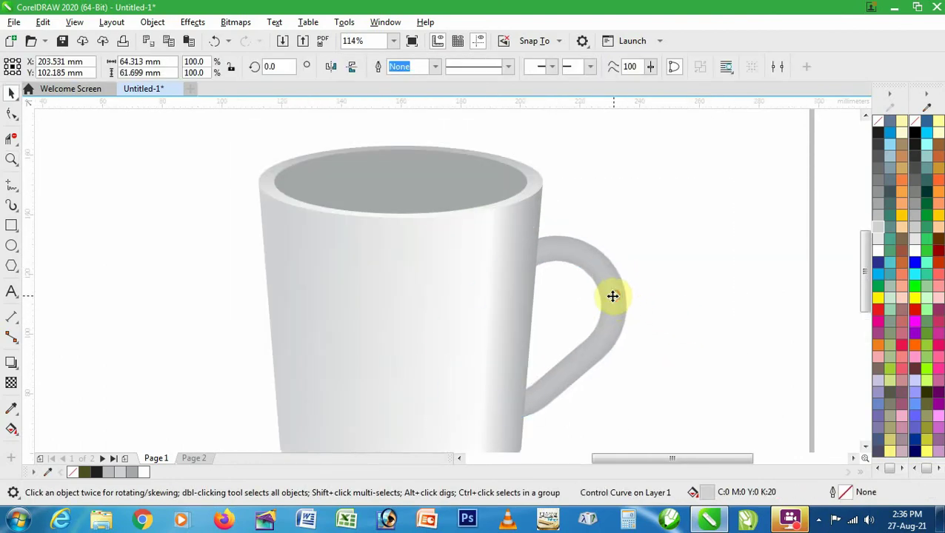
click(612, 297)
click(667, 320)
Place a copy of the cup's inner opening ellipse to the left of the cup and fill it with dark brown (#663300)
scroll(583, 301, down, 4)
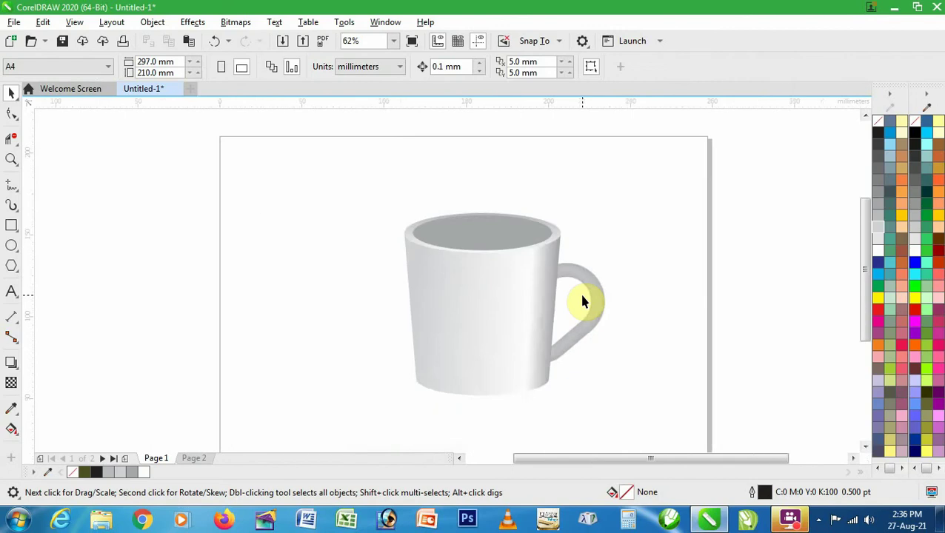
key(z)
drag(453, 238, 610, 363)
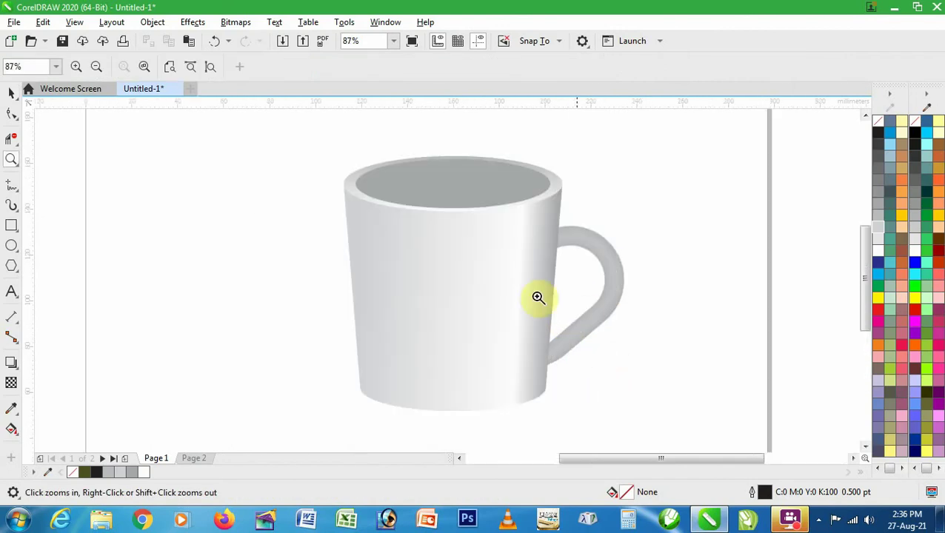
key(space)
click(434, 187)
drag(480, 173, 237, 168)
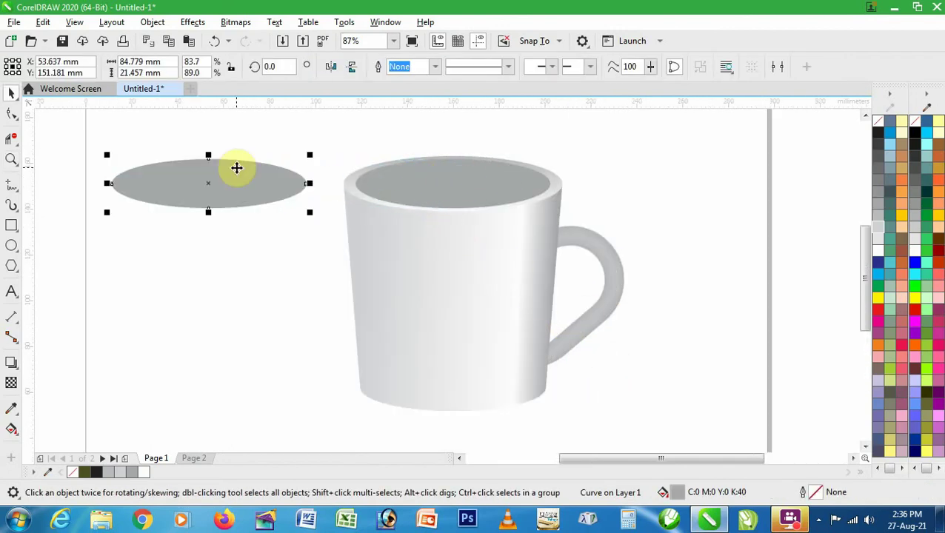
click(938, 247)
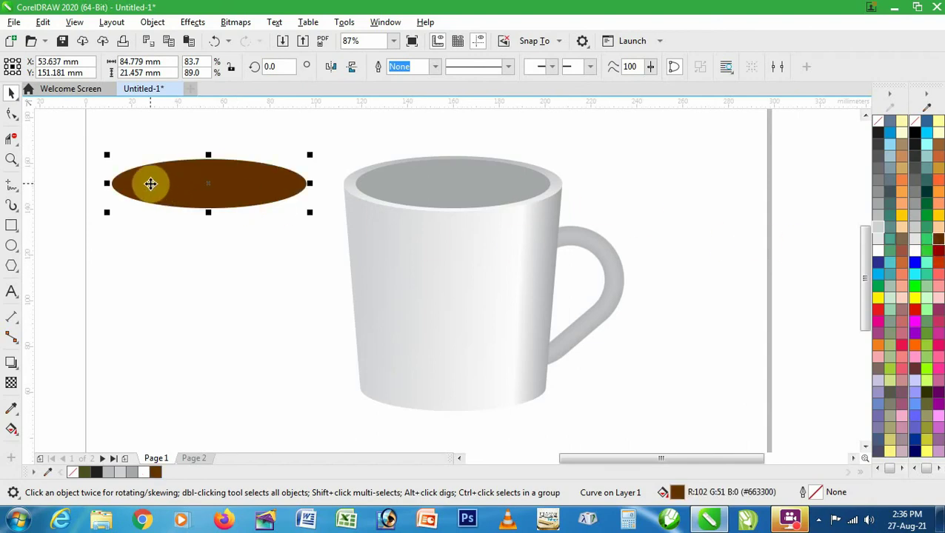
Copy the dark brown ellipse and paste the duplicate exactly on top of it
key(z)
drag(79, 144, 338, 219)
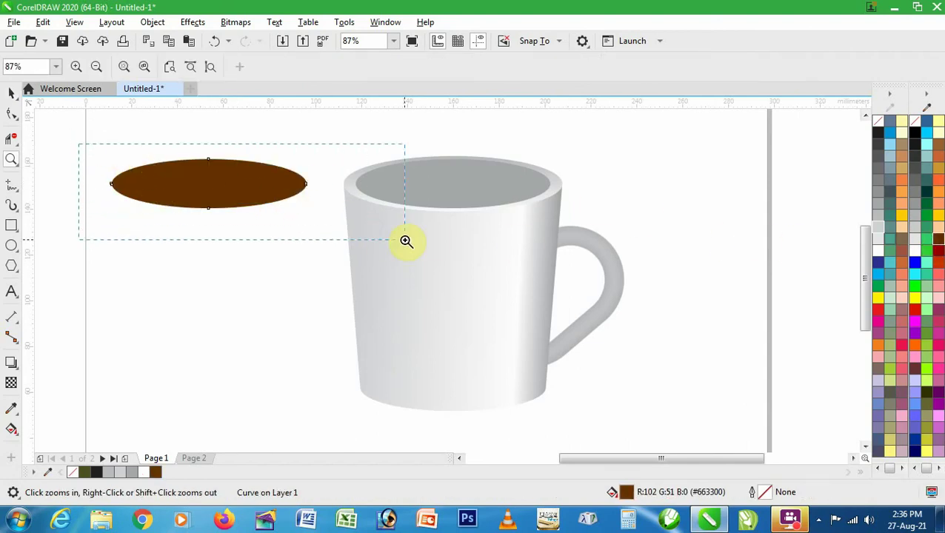
drag(406, 241, 407, 241)
key(space)
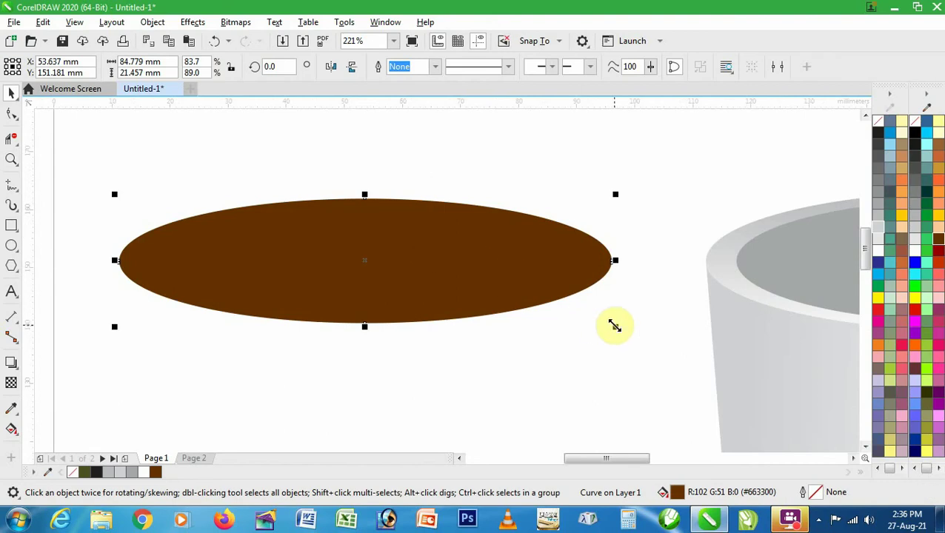
click(43, 21)
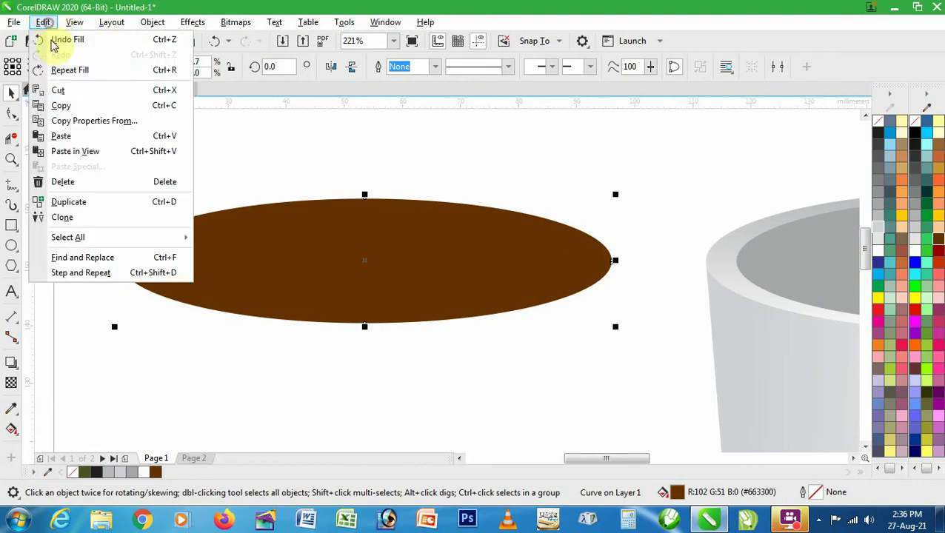
click(65, 105)
click(43, 22)
click(71, 135)
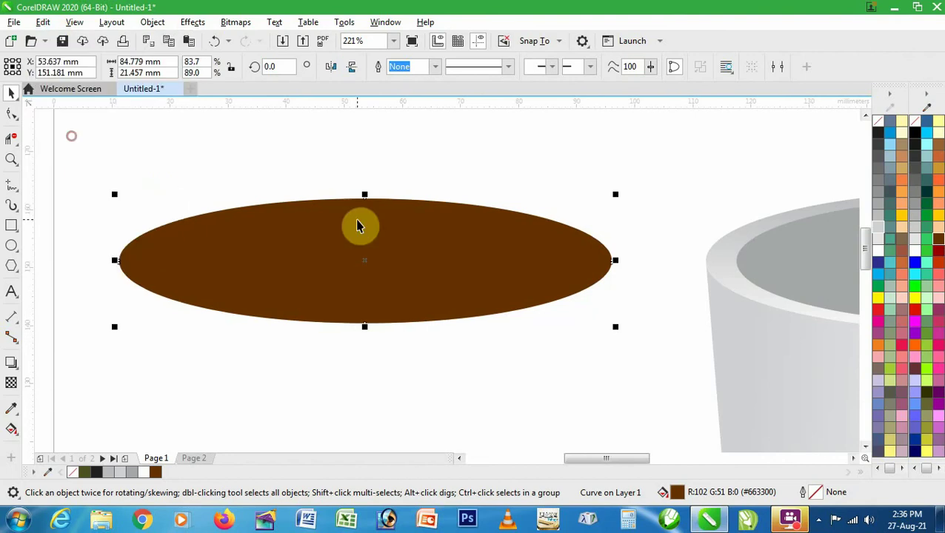
Scale the front ellipse to about 82.9 × 21 mm, about 1.6 mm lower, and fill the larger ellipse behind with brown #A25100
drag(616, 332, 601, 326)
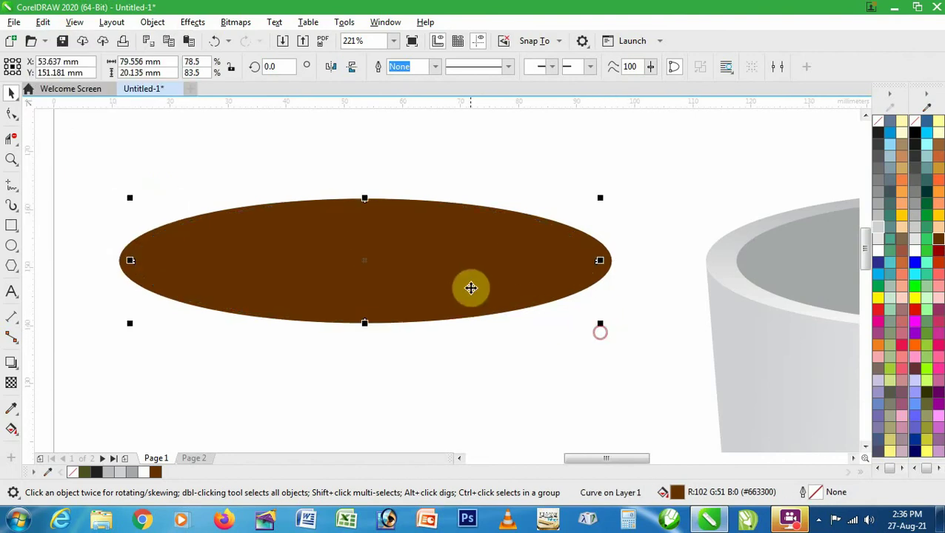
drag(468, 286, 469, 296)
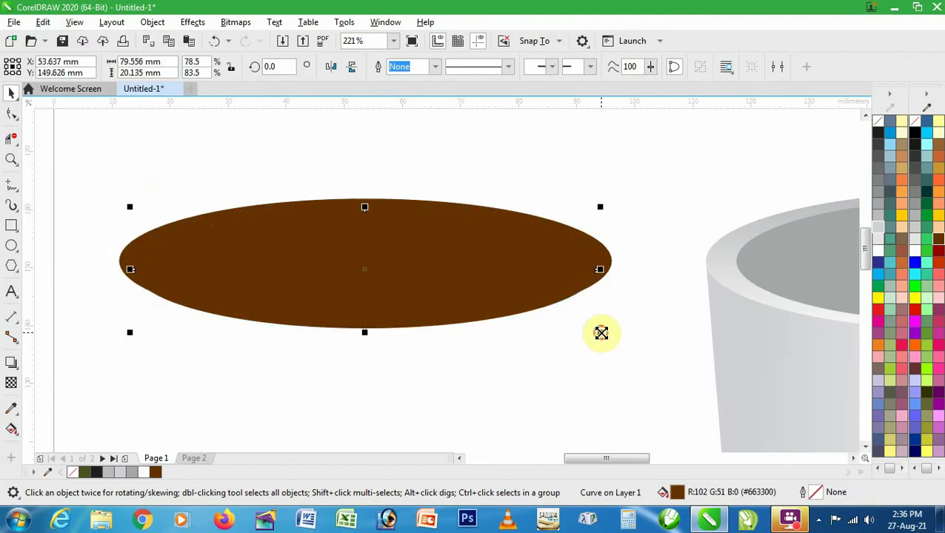
drag(602, 332, 617, 345)
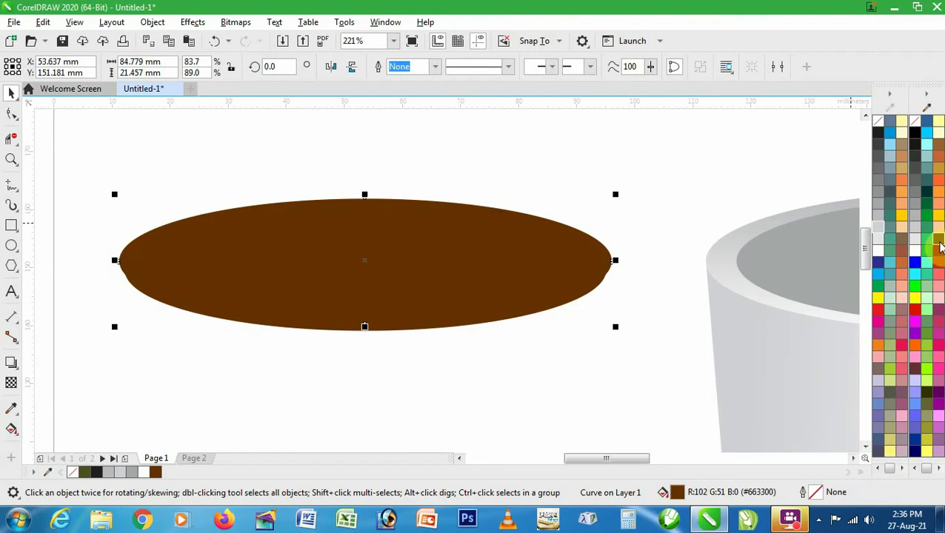
drag(941, 247, 869, 274)
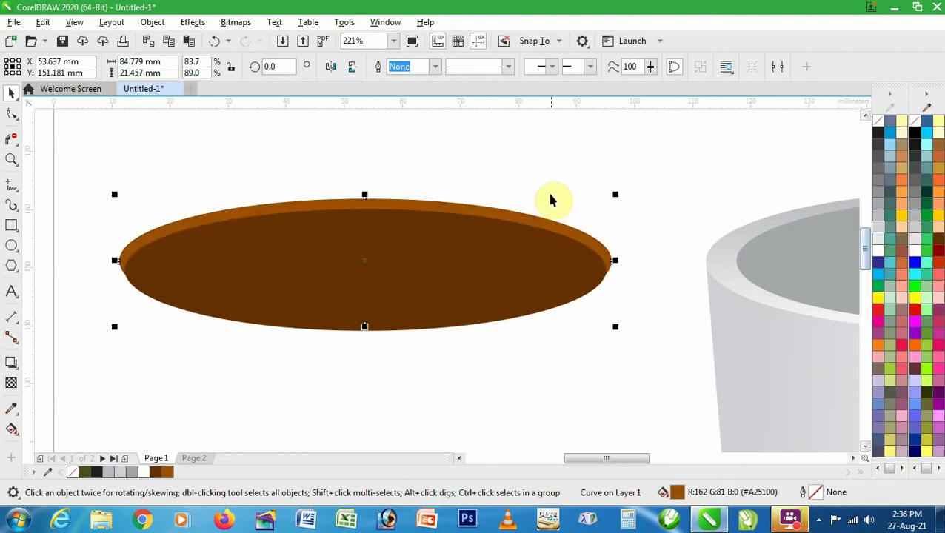
click(431, 244)
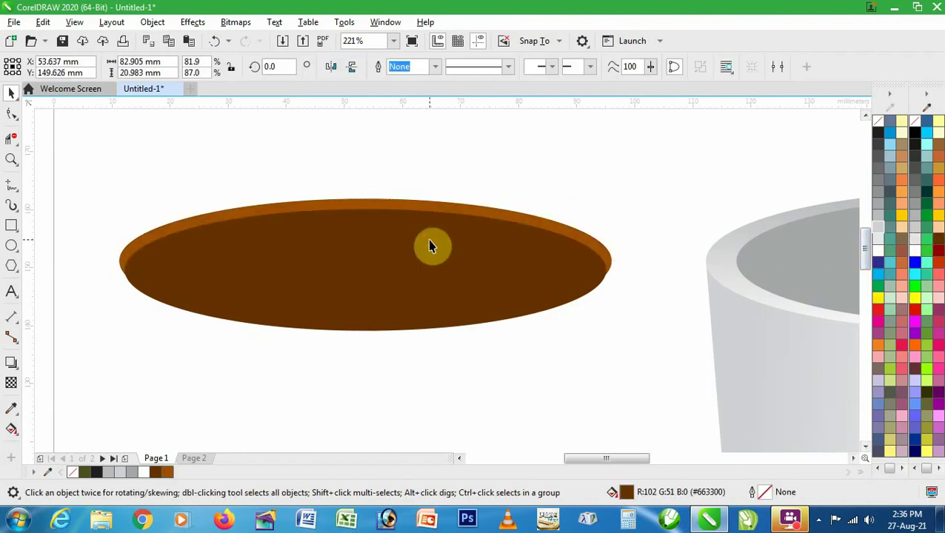
Draw a slanted straight Bézier line about 35.5 mm wide and 6.9 mm high inside the dark ellipse's upper-left part
click(12, 189)
click(43, 213)
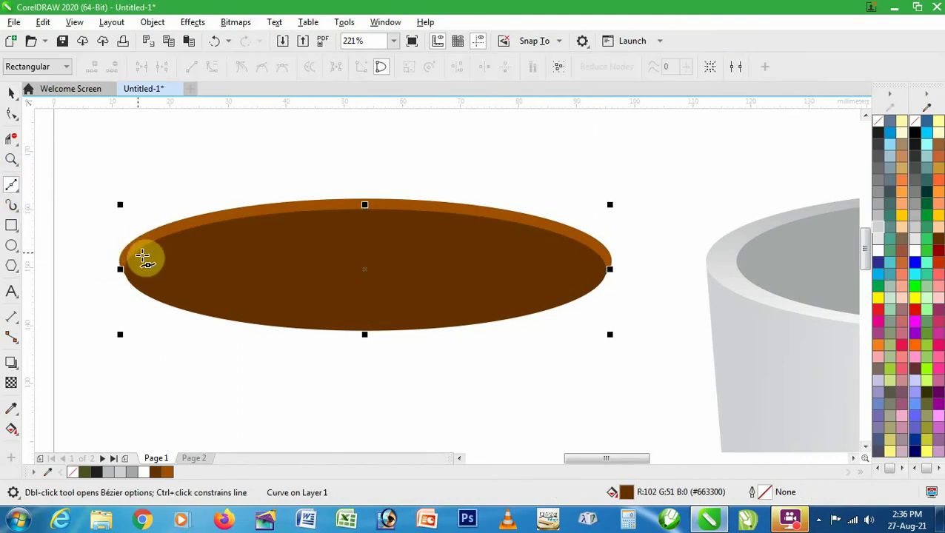
click(148, 260)
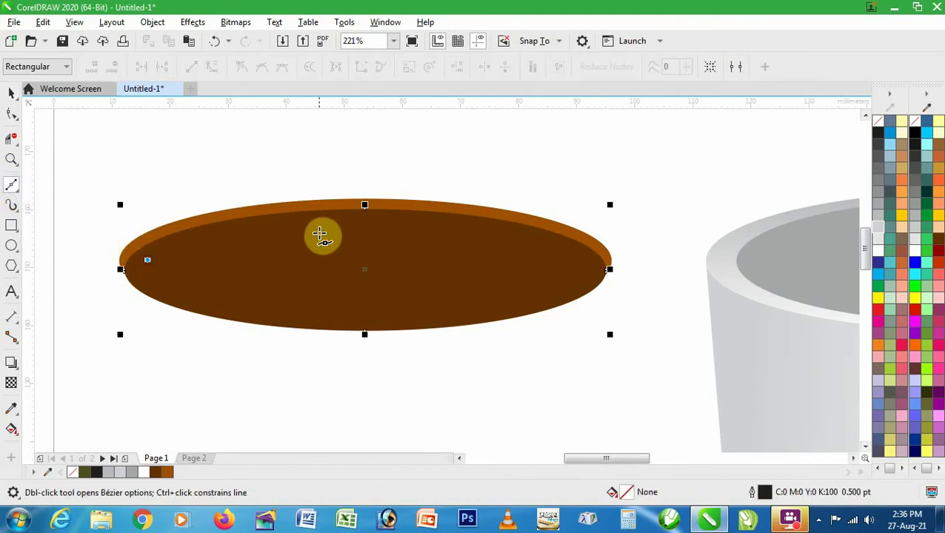
click(355, 220)
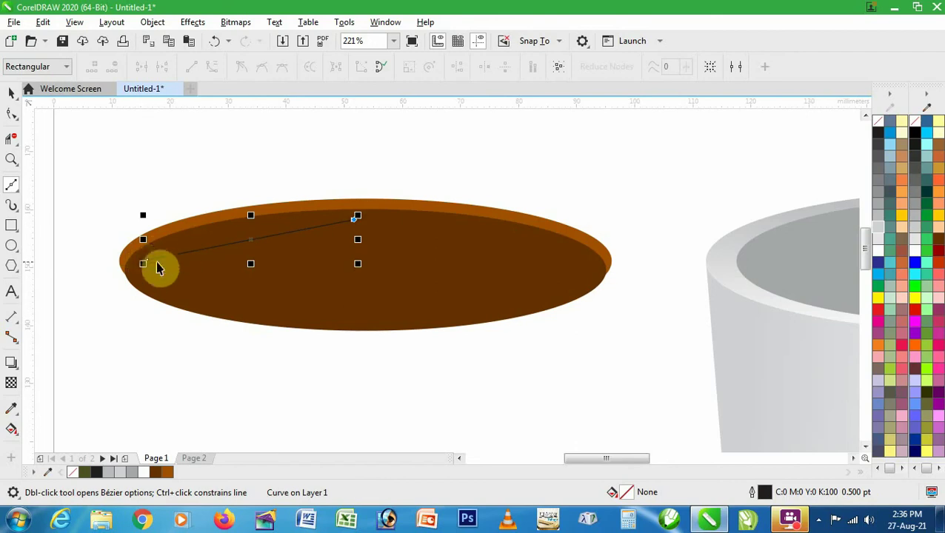
Convert the slanted line to a curve and bend it upward to follow the ellipse's upper-left edge
key(z)
click(142, 226)
key(space)
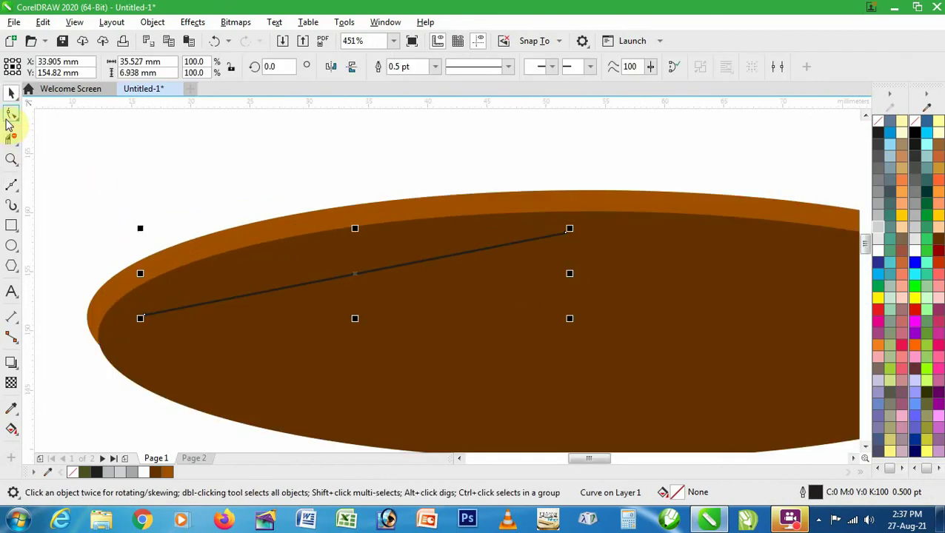
click(11, 113)
drag(106, 183, 577, 326)
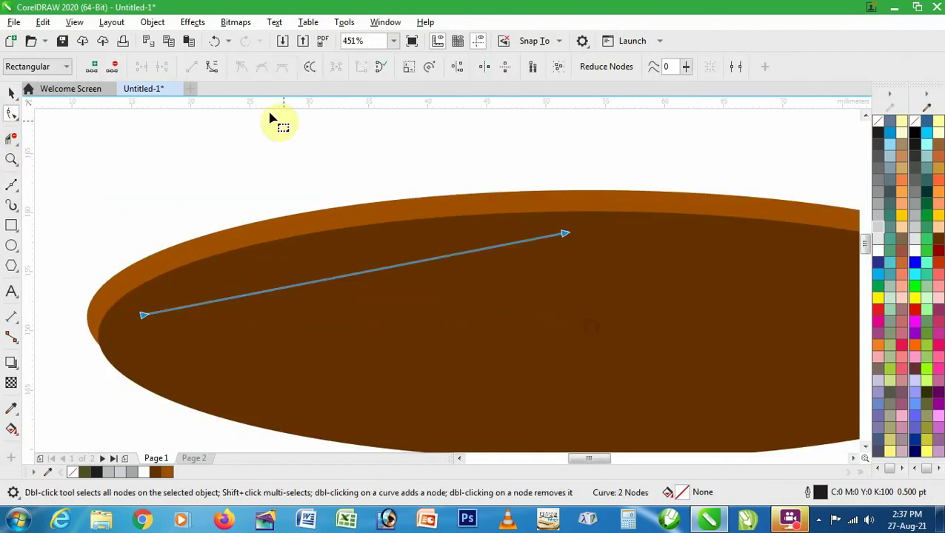
click(214, 70)
drag(320, 286, 302, 252)
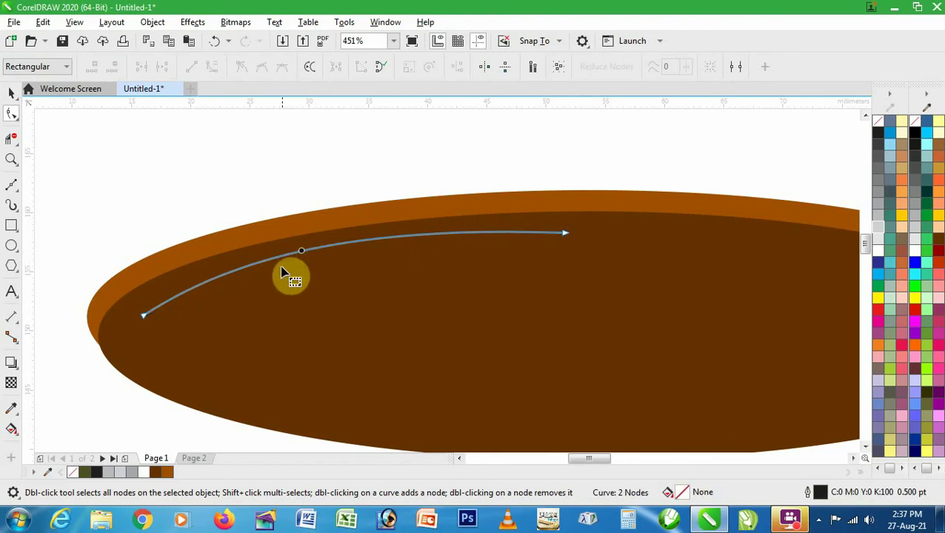
Recolour the curve's outline brown #A25100 and set its outline width to 3 pt
click(11, 191)
click(44, 202)
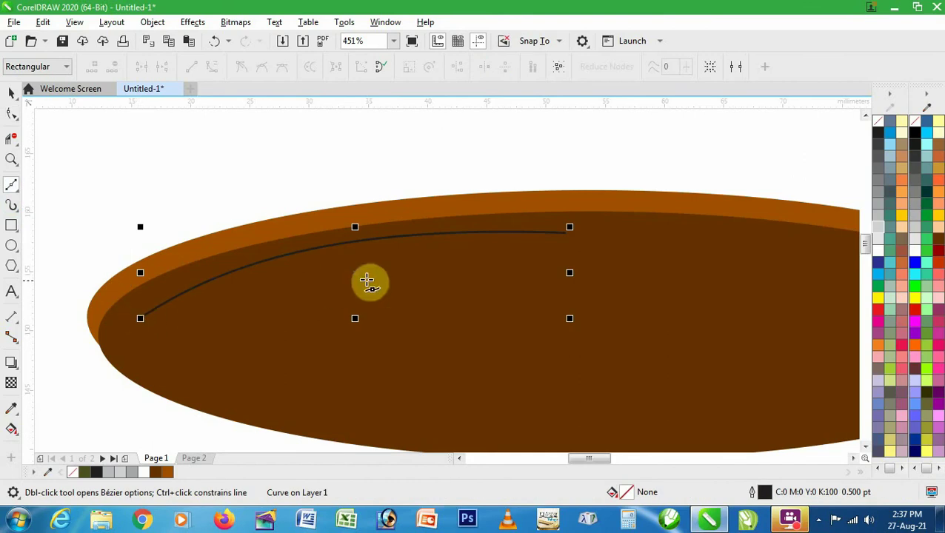
key(space)
key(space)
key(space)
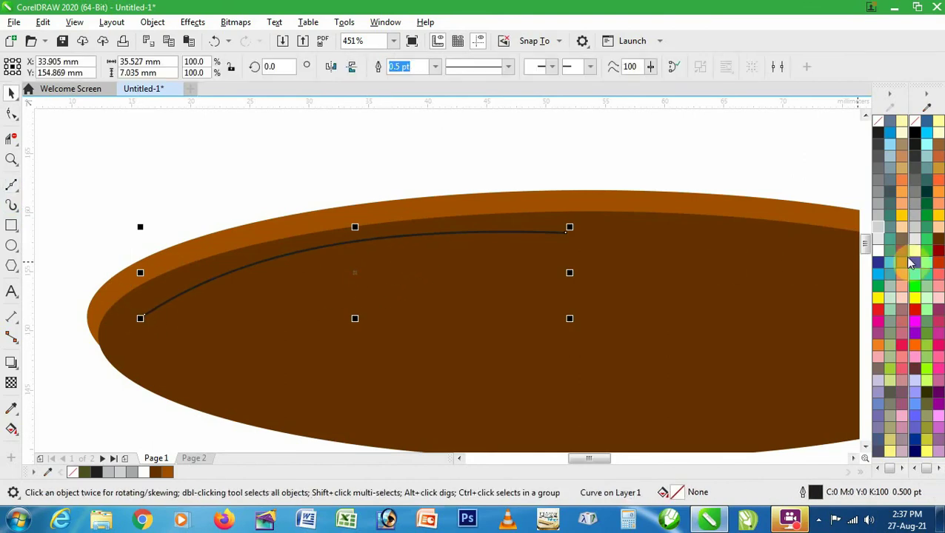
right_click(880, 253)
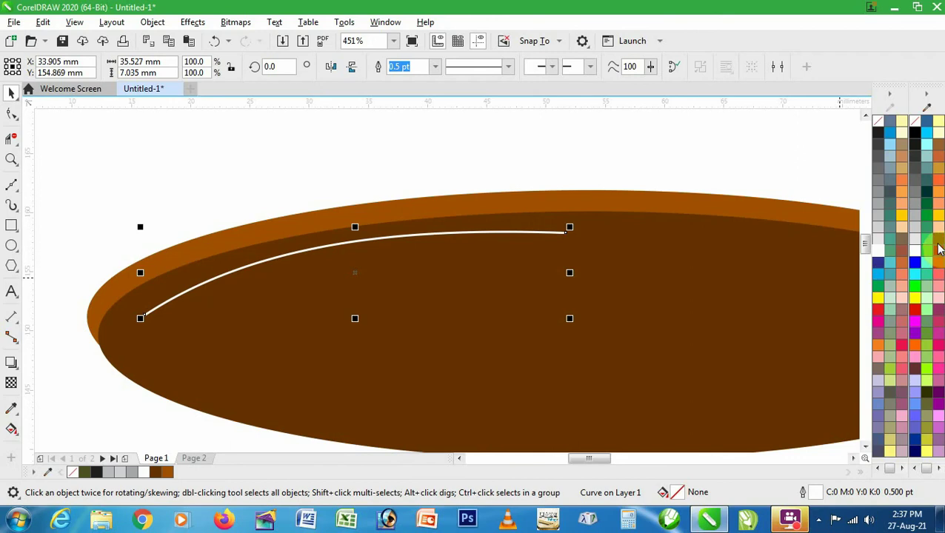
drag(939, 246, 868, 268)
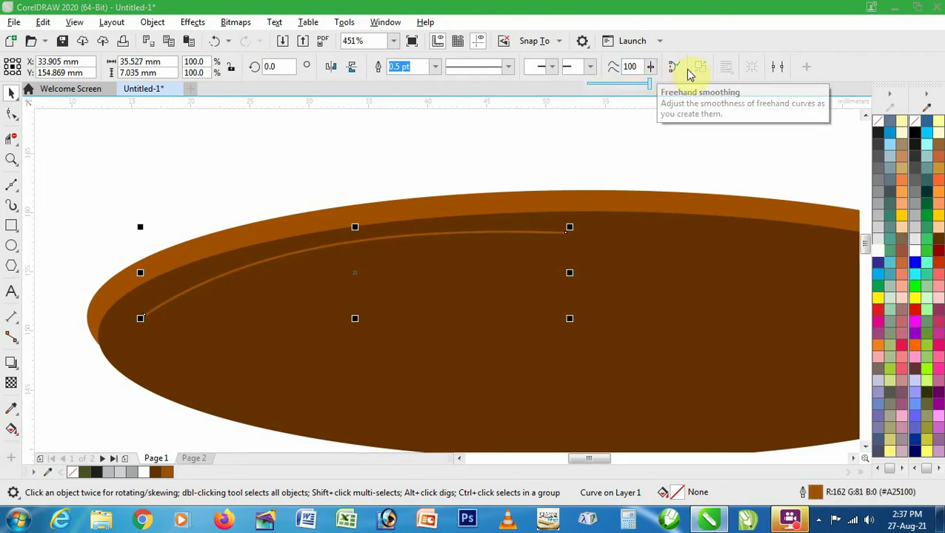
click(435, 67)
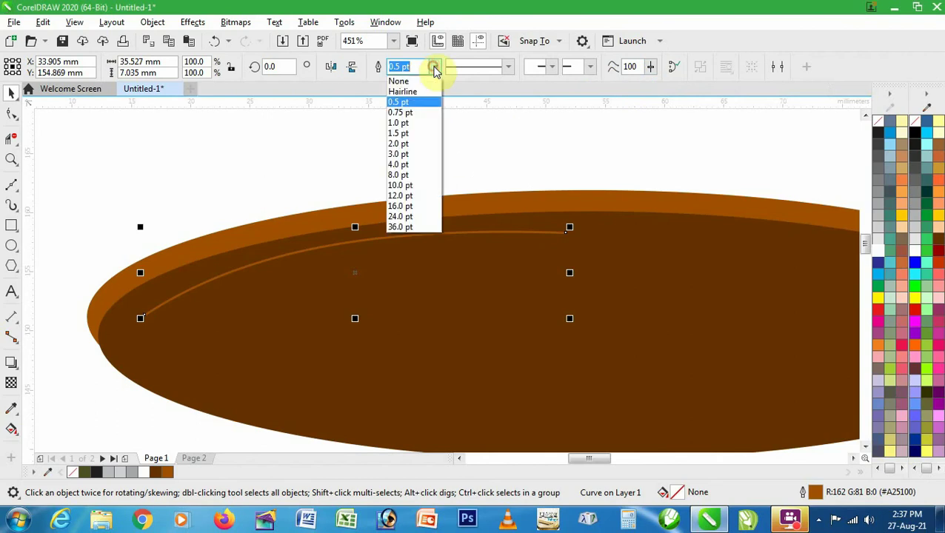
click(403, 153)
Apply the fourth Default Strokes preset of Artistic Media to the curve
click(190, 23)
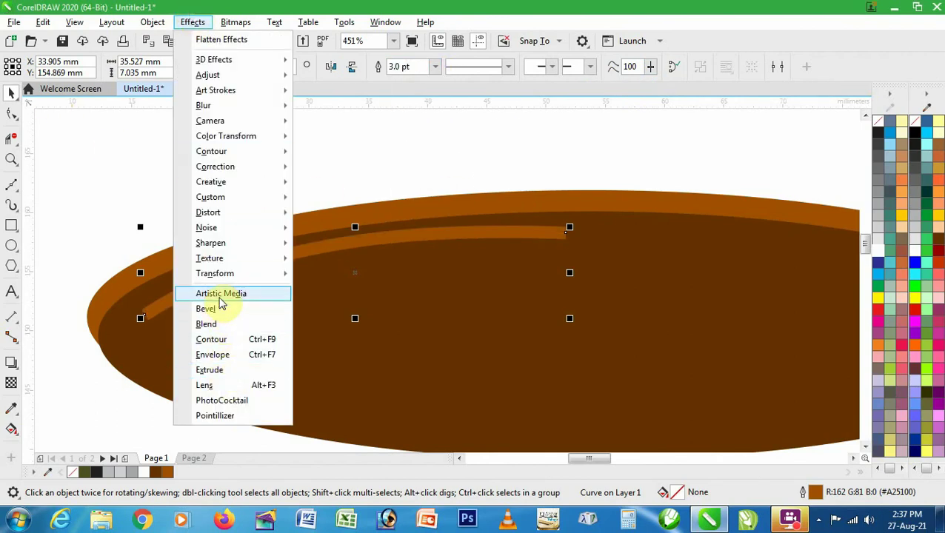
click(221, 294)
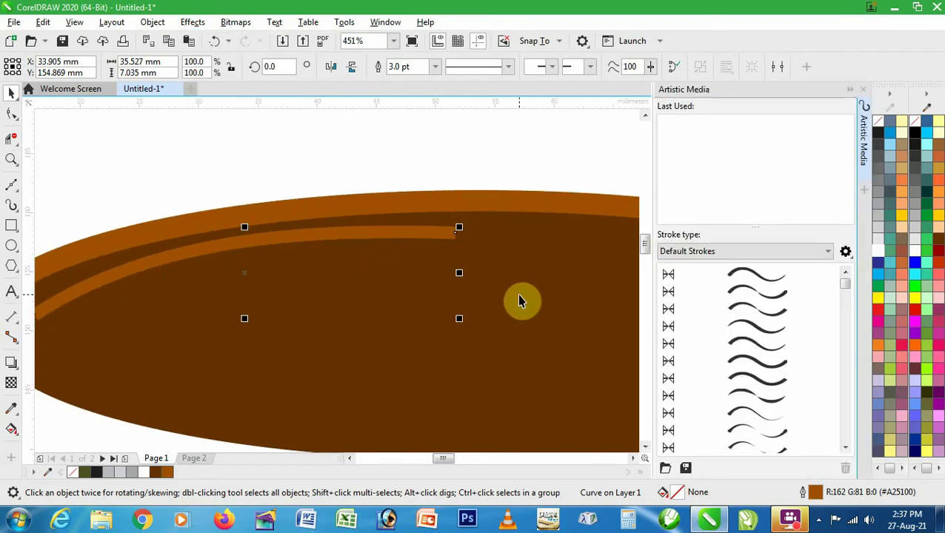
click(742, 324)
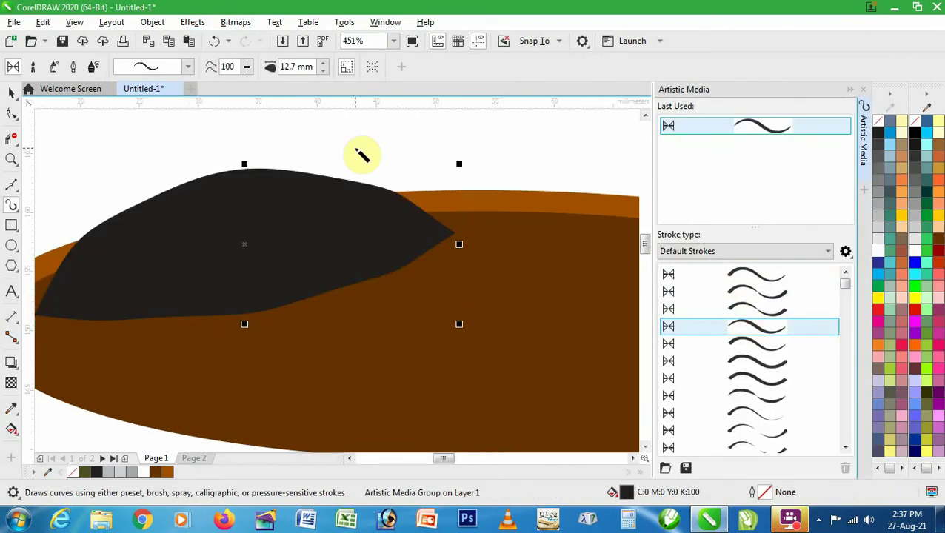
Reduce the artistic media stroke width to 1.2 mm
click(323, 71)
click(323, 71)
click(323, 71)
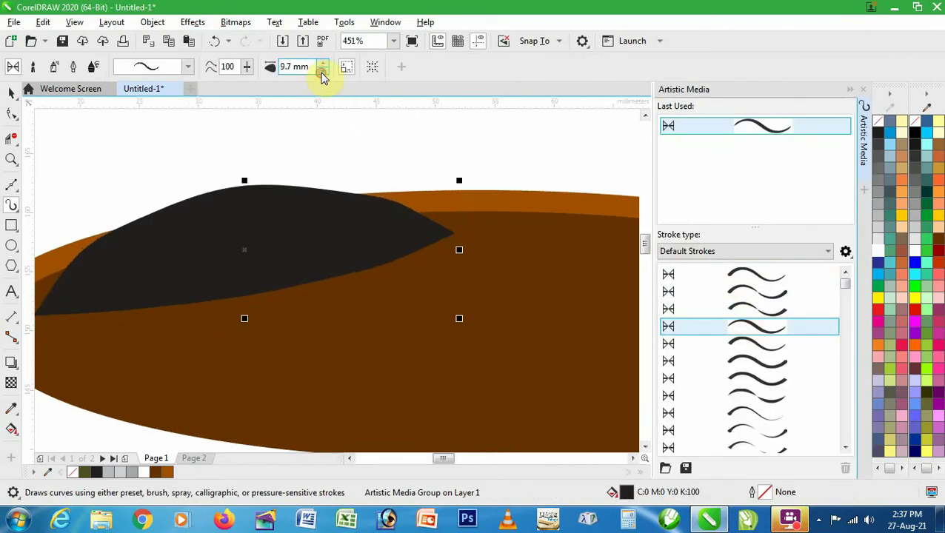
click(323, 71)
click(323, 71)
click(323, 71)
click(323, 71)
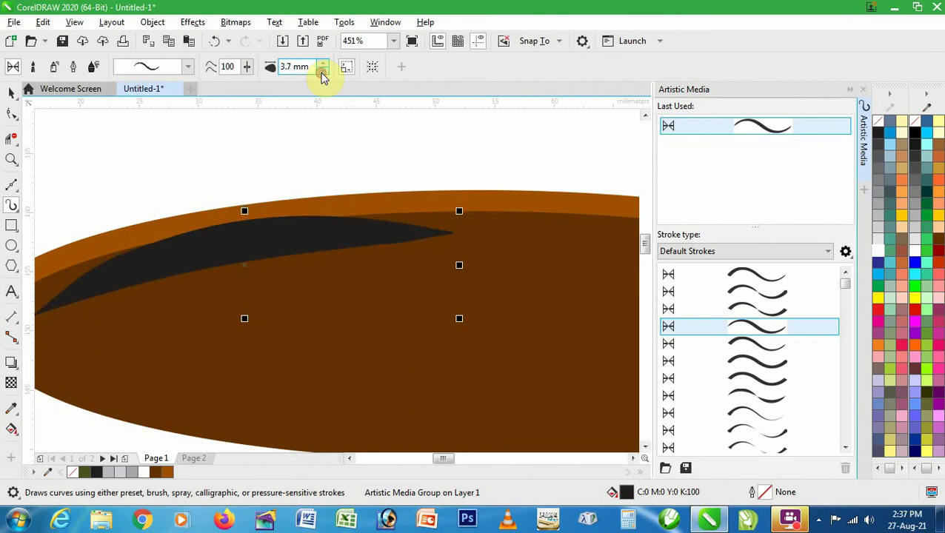
click(323, 71)
click(323, 71)
scroll(411, 228, down, 3)
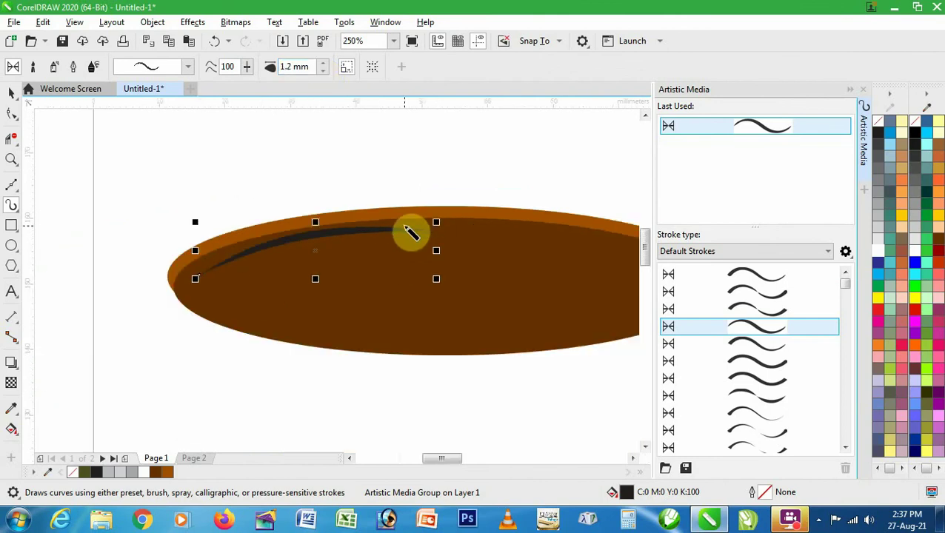
scroll(478, 232, up, 2)
key(space)
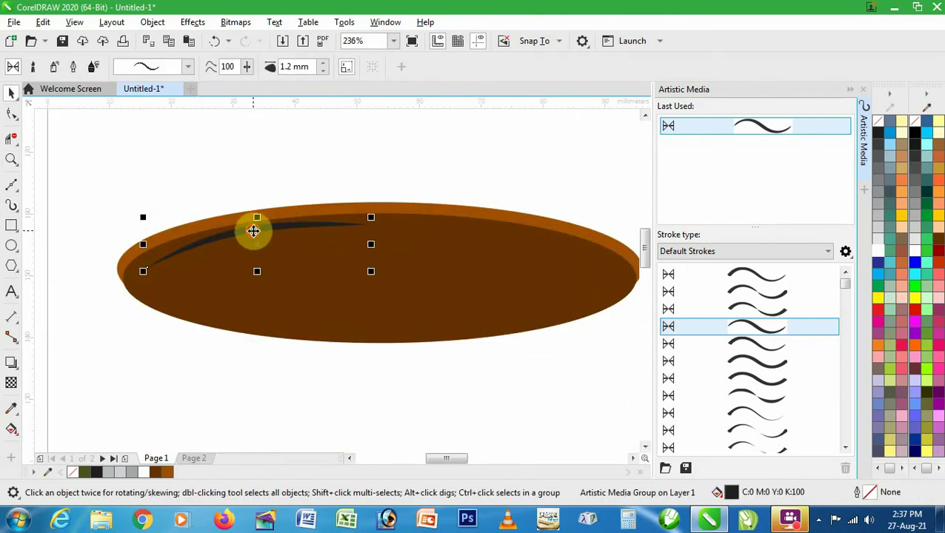
Break the artistic media group apart, then pull its leftover centre path out of the stroke shape and delete it
click(249, 233)
click(274, 182)
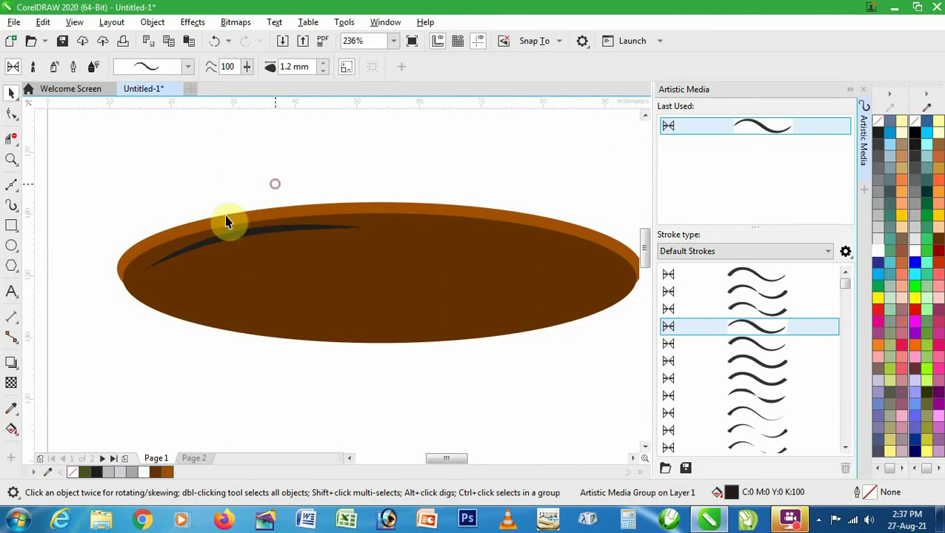
click(247, 235)
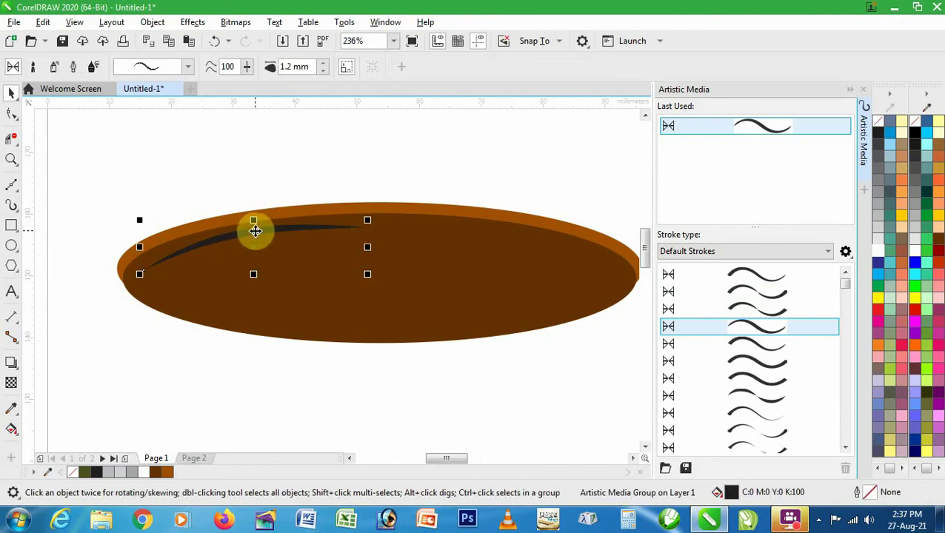
click(191, 24)
mouse_move(152, 22)
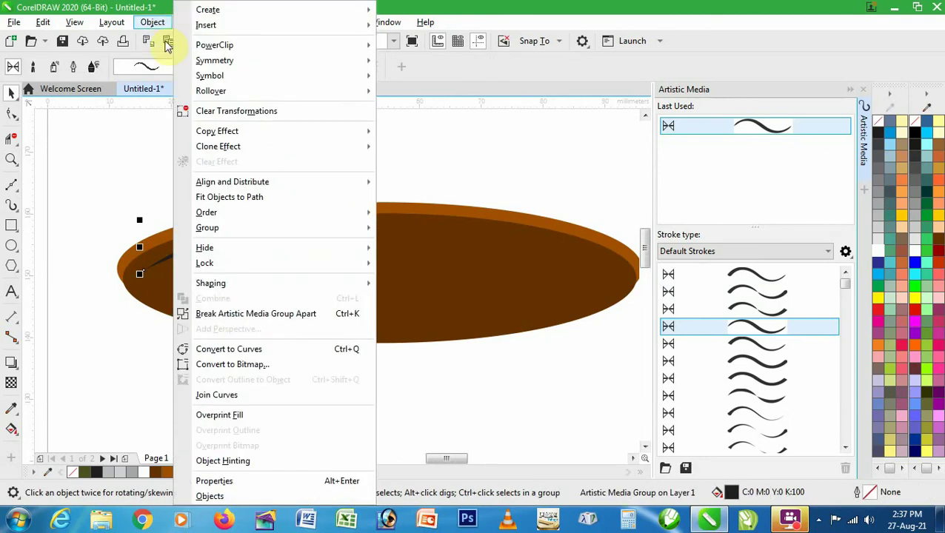
click(211, 313)
click(248, 237)
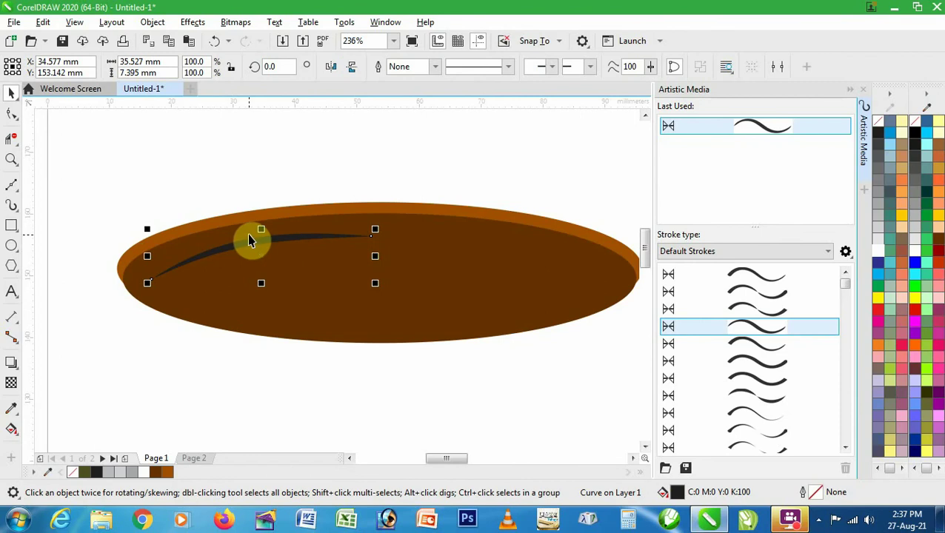
drag(245, 232, 234, 178)
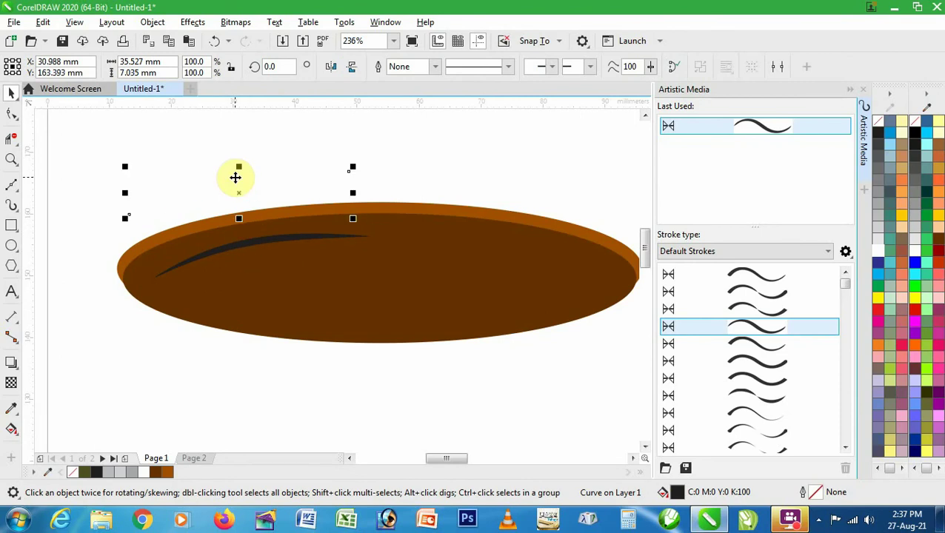
click(235, 178)
Move the tapered stroke about 1.2 mm up toward the ellipse's upper edge and fill it with brown #A25100
click(271, 235)
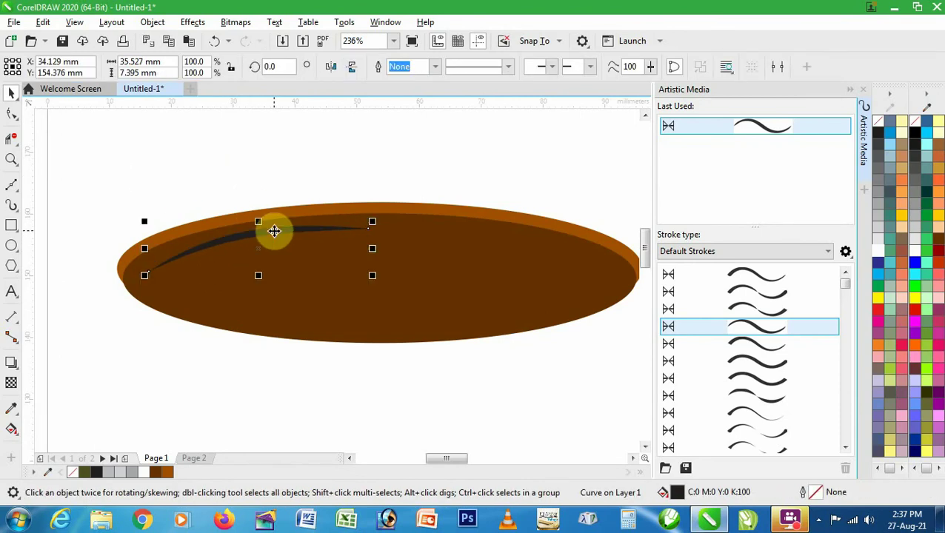
click(164, 469)
click(257, 377)
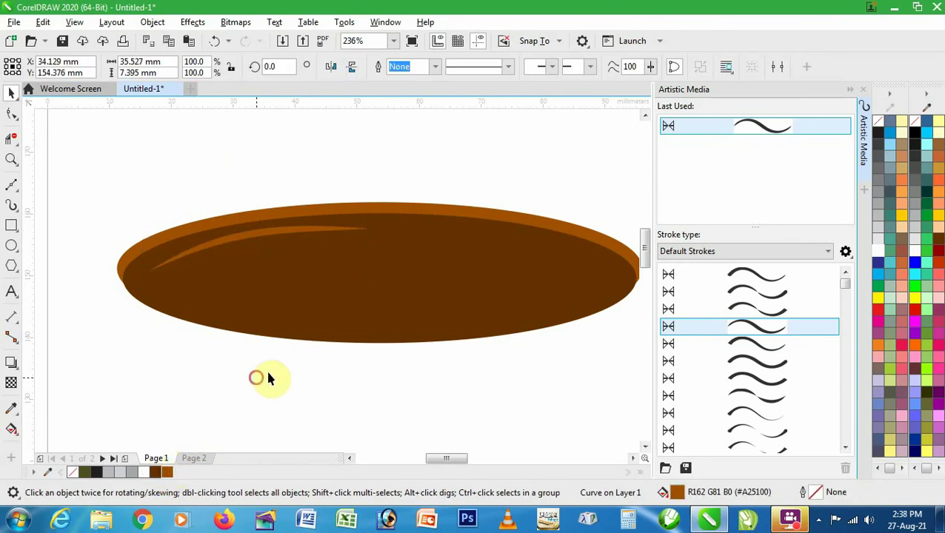
scroll(519, 244, down, 3)
click(862, 89)
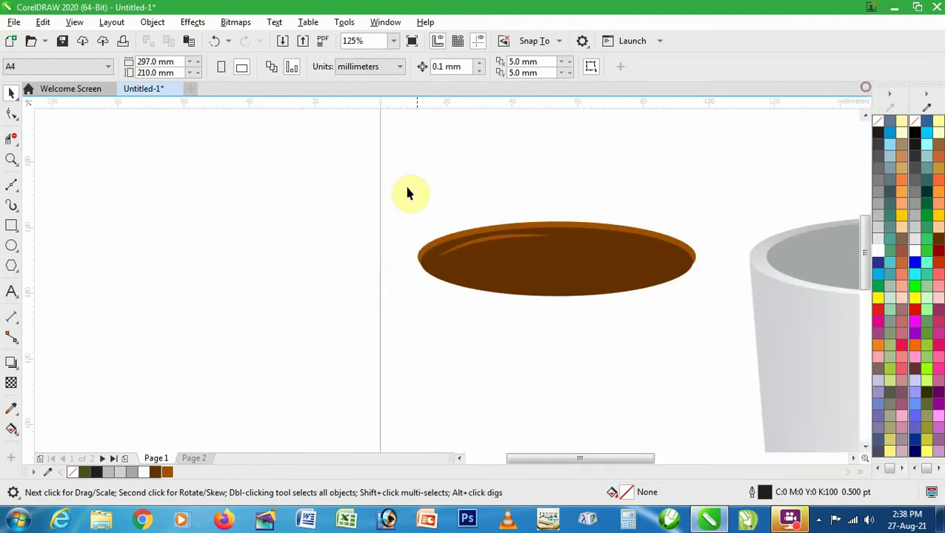
Group the three coffee surface objects and move the group onto the mug's opening, slightly below its centre
drag(718, 351, 718, 351)
key(ctrl+g)
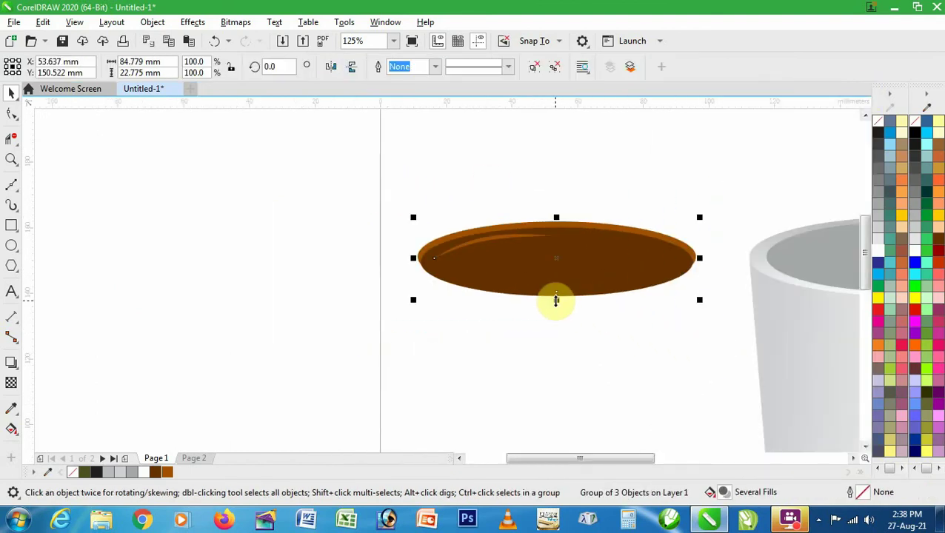
scroll(572, 302, down, 2)
drag(563, 280, 745, 292)
scroll(604, 256, up, 3)
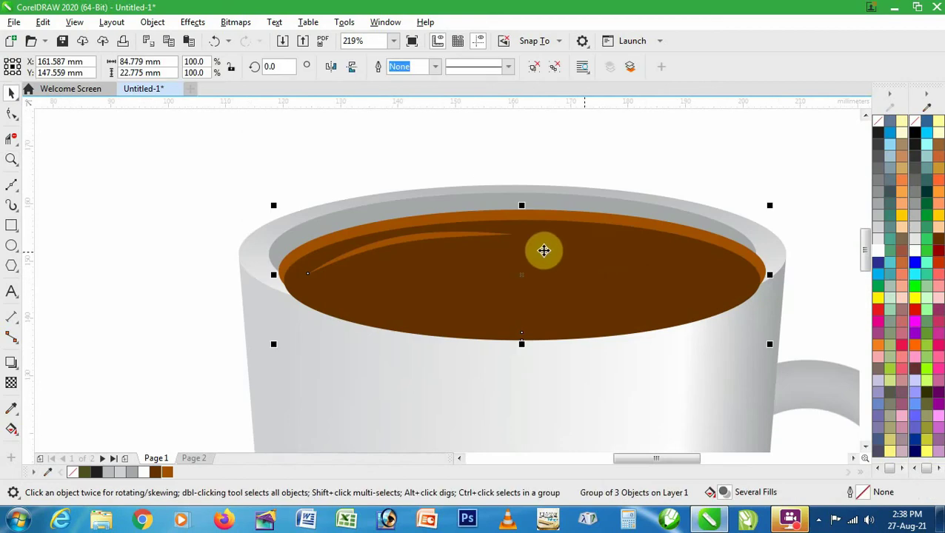
PowerClip the coffee group inside the grey inner ellipse of the mug's rim
click(191, 21)
mouse_move(169, 24)
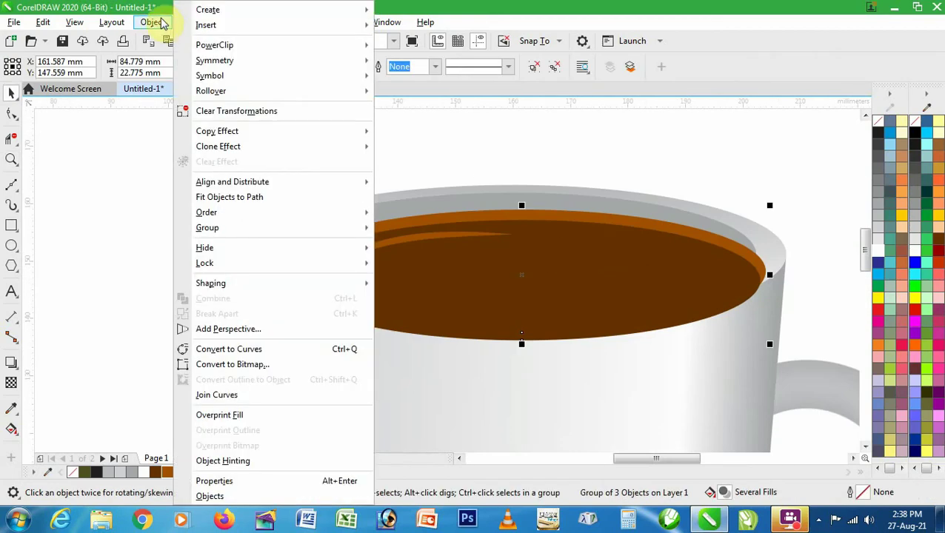
mouse_move(293, 49)
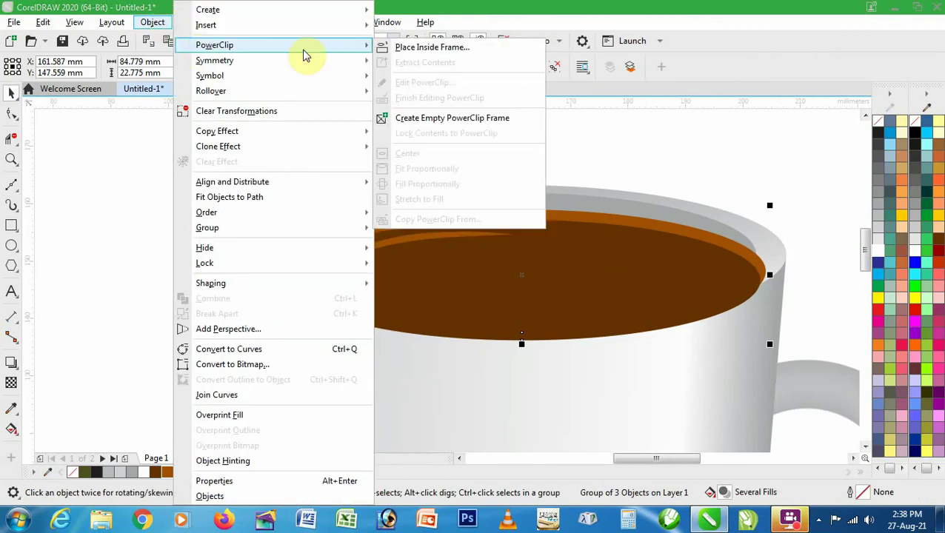
click(407, 53)
click(480, 198)
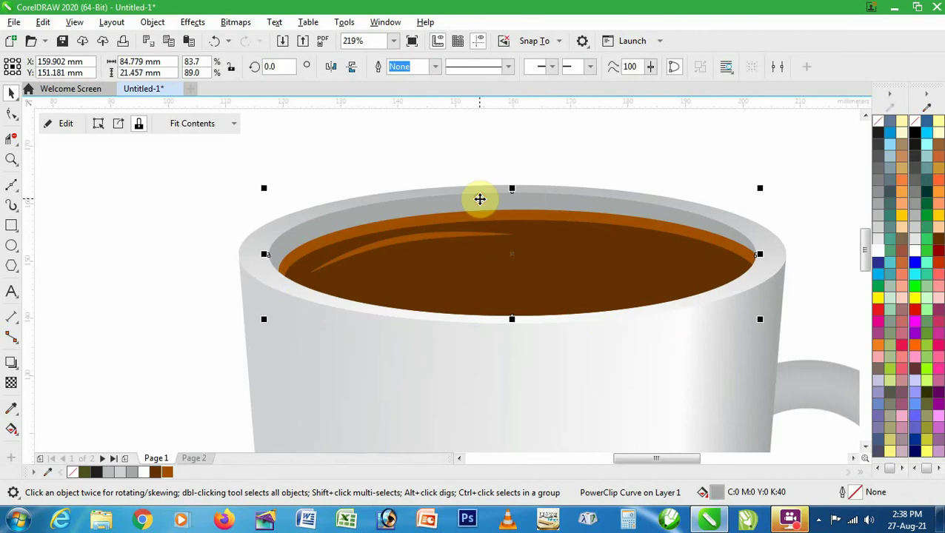
key(Escape)
scroll(495, 295, down, 4)
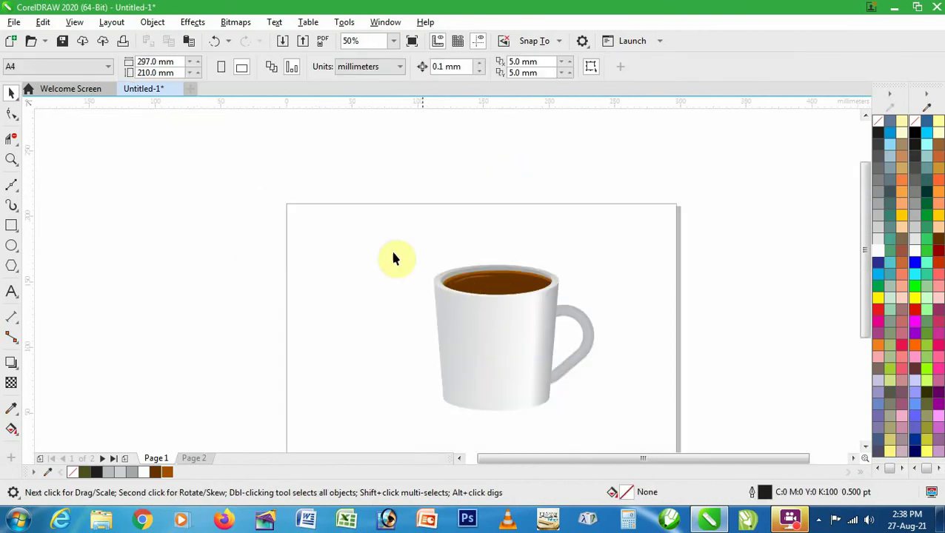
Draw a nearly vertical closed two-node Bézier line about 52 mm long in the empty area beside the mug
key(z)
drag(386, 247, 640, 361)
right_click(477, 344)
drag(294, 231, 597, 453)
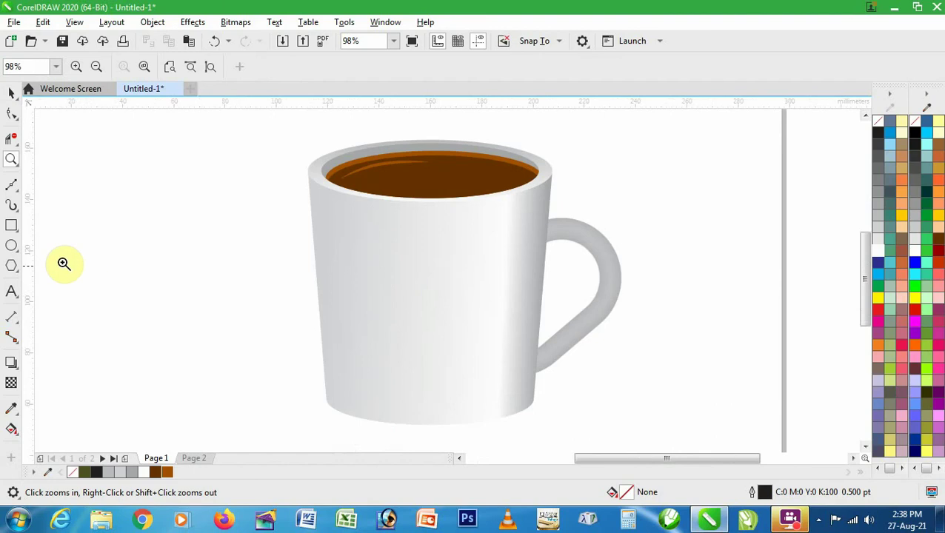
click(12, 184)
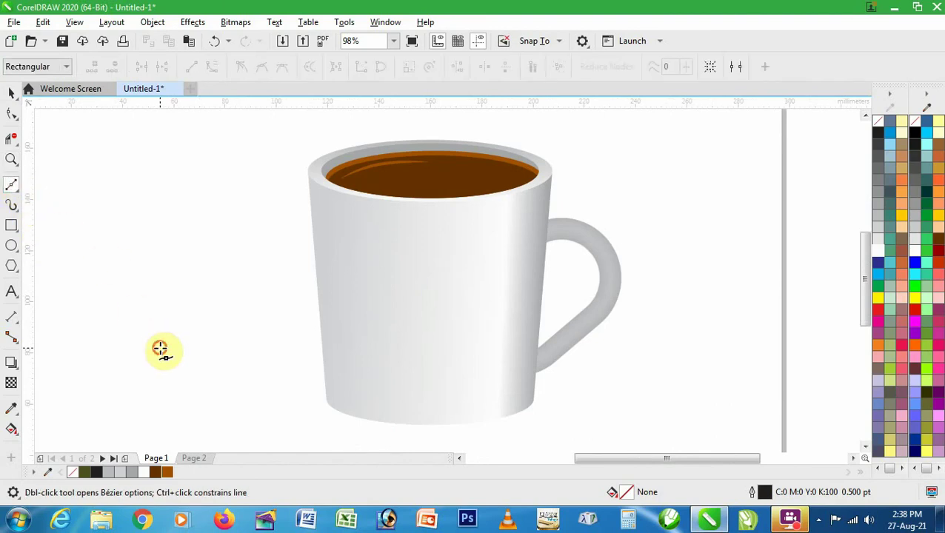
click(160, 348)
click(167, 214)
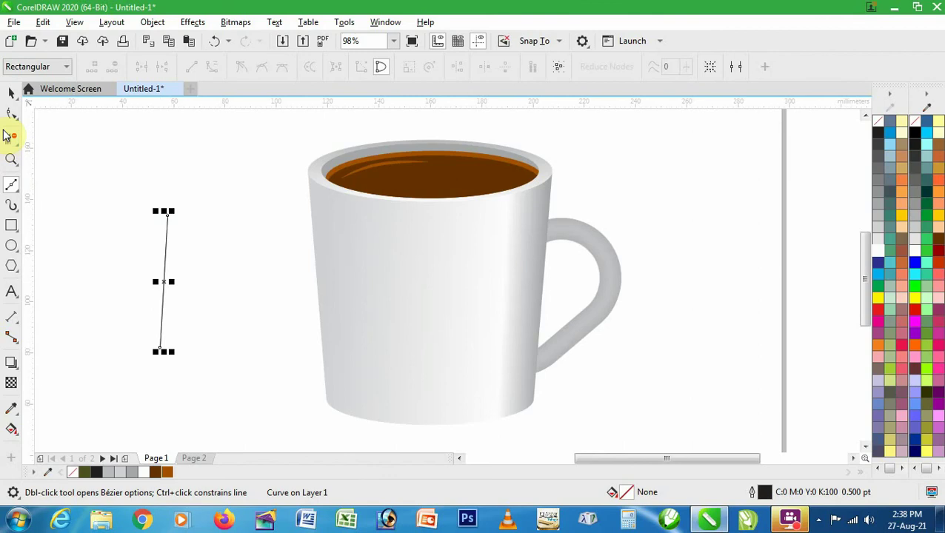
Convert the line's two segments to curves and bow one of them slightly outward toward the mug
click(12, 112)
drag(126, 183, 210, 362)
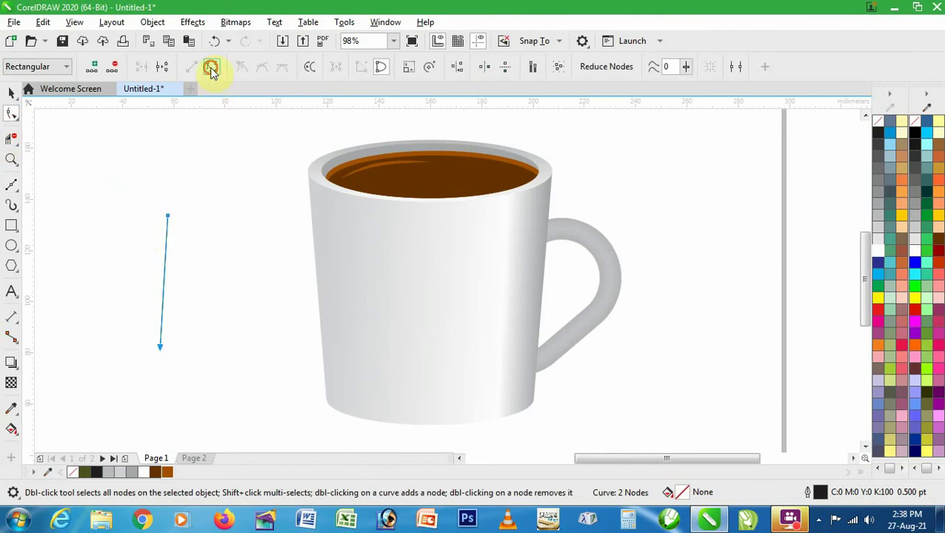
click(211, 68)
drag(167, 281, 175, 274)
key(z)
drag(132, 196, 216, 325)
key(space)
click(12, 113)
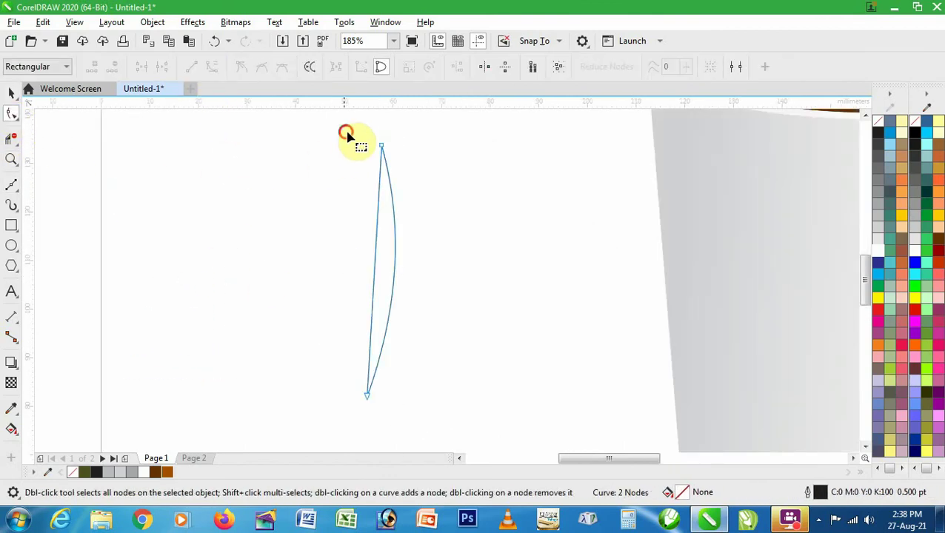
Bend both sides of the shape into an S-shaped steam wisp about 10.5 mm wide and 51.7 mm tall
drag(399, 241, 317, 225)
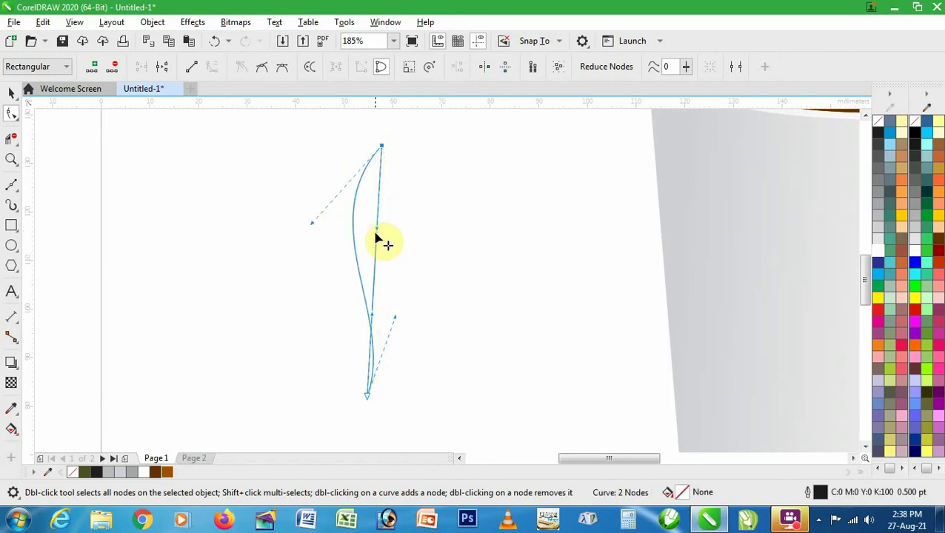
drag(376, 235, 427, 338)
drag(370, 235, 359, 252)
drag(429, 342, 459, 304)
drag(397, 326, 400, 300)
drag(361, 244, 360, 276)
key(space)
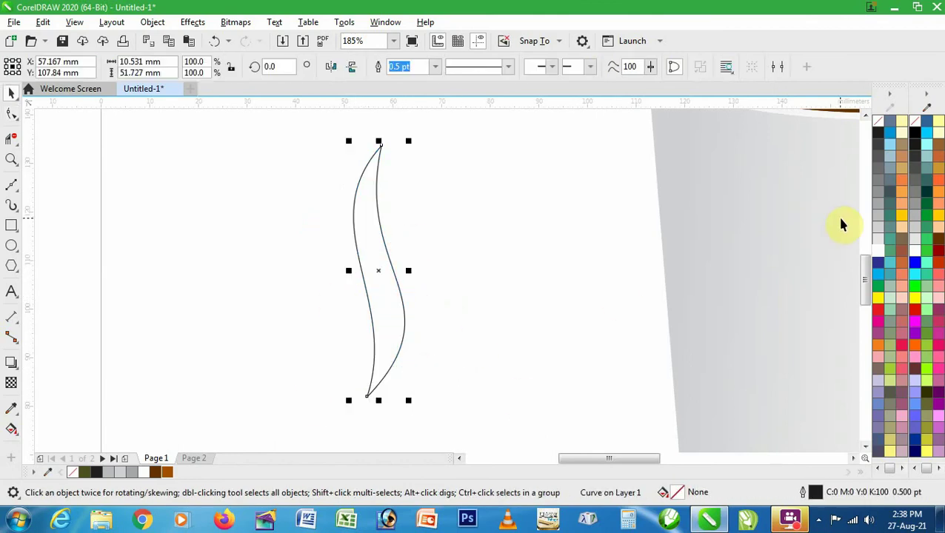
Fill the steam wisp with 10% black and remove its outline
click(878, 256)
right_click(877, 122)
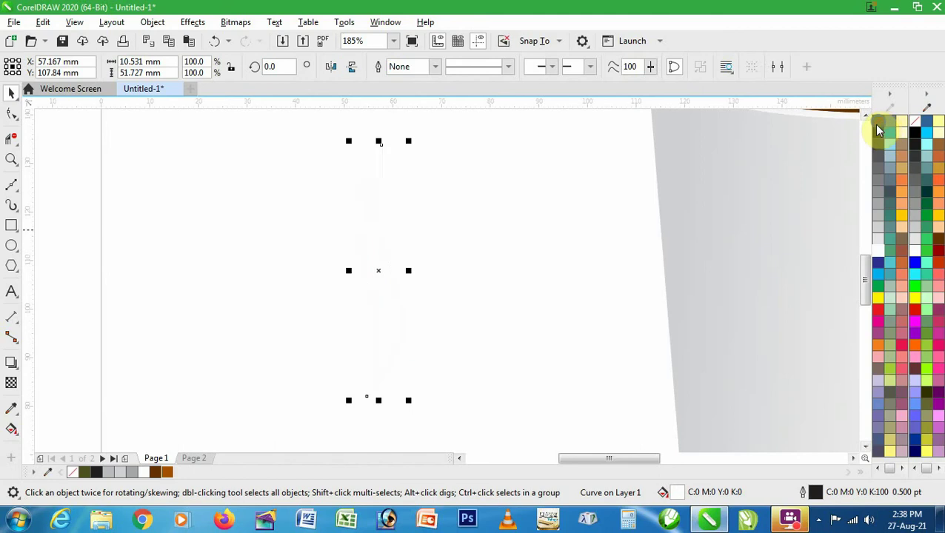
click(877, 244)
scroll(400, 298, down, 3)
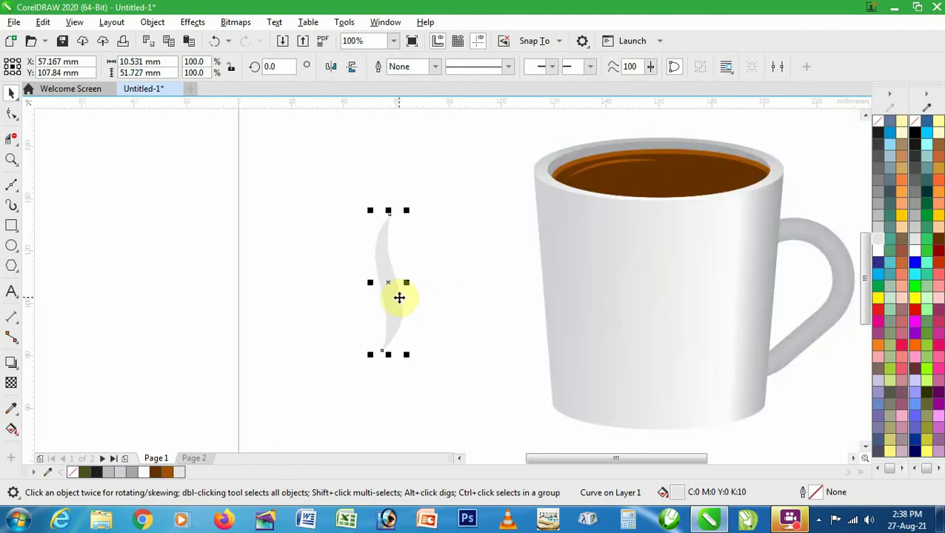
Move the wisp over the coffee surface, scale it to about 5.1 by 25.1 mm and set its lower end in the coffee
drag(399, 297, 658, 209)
key(h)
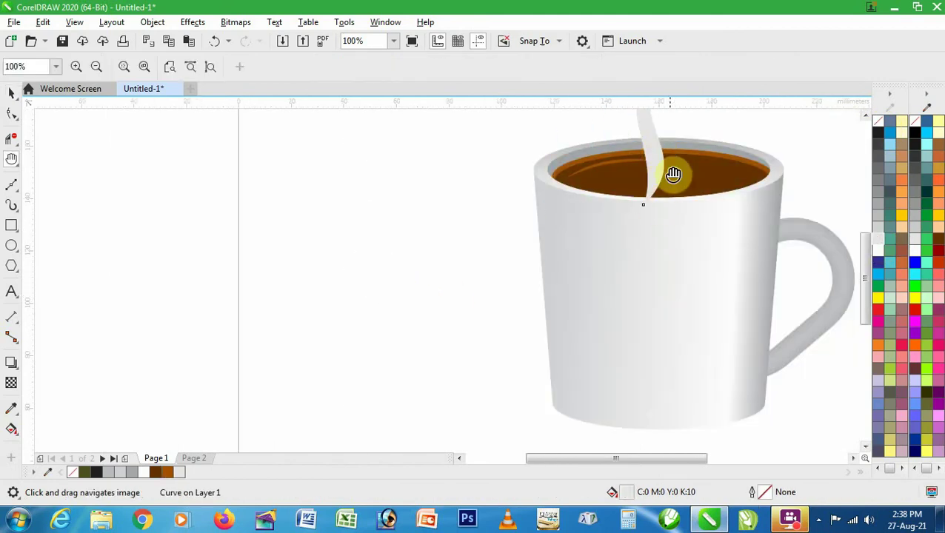
drag(675, 173, 622, 269)
key(space)
drag(618, 226, 610, 268)
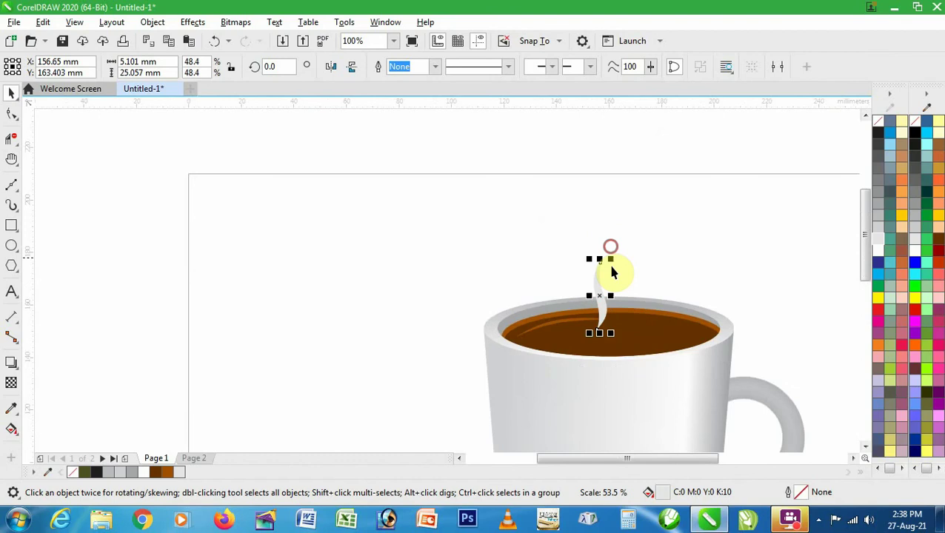
drag(604, 308, 607, 323)
Apply a Gaussian Blur with a radius of 5.5 pixels to the steam wisp
key(z)
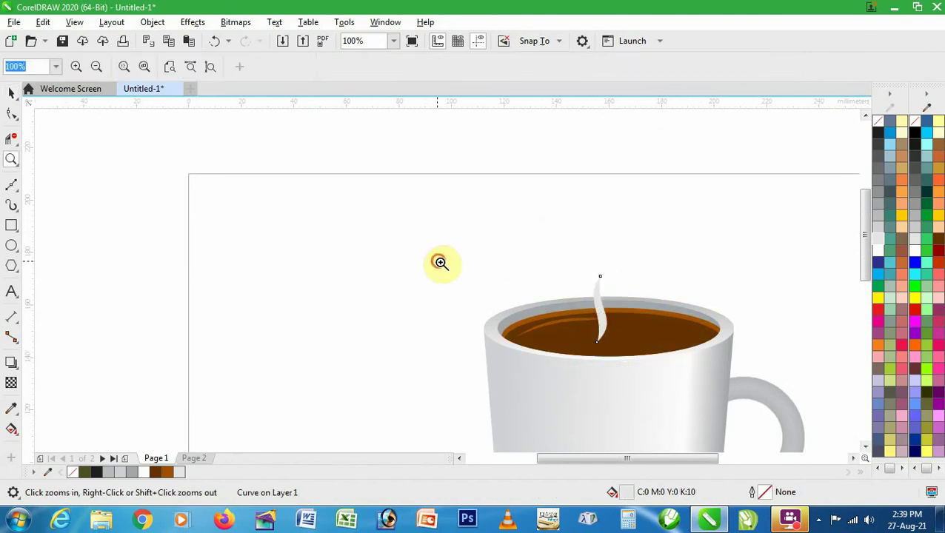
drag(440, 262, 741, 400)
key(space)
click(194, 23)
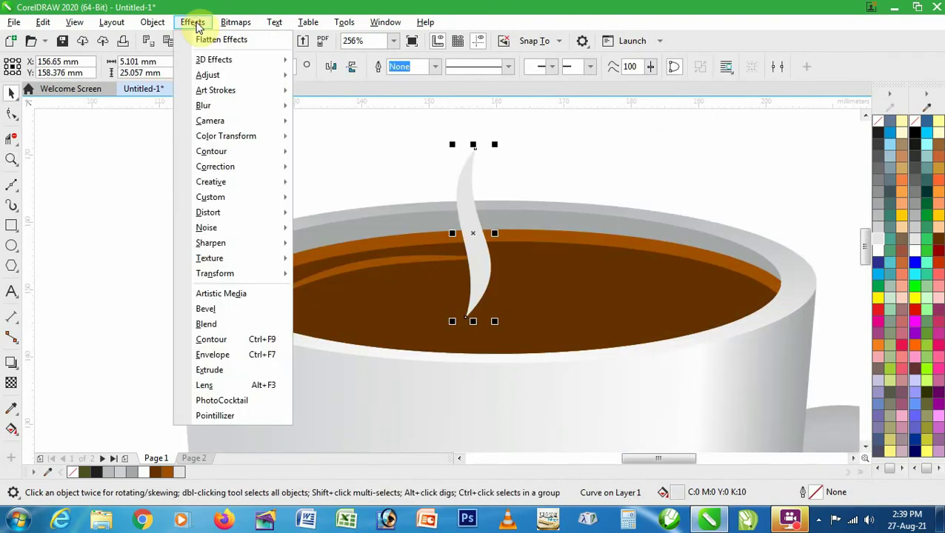
mouse_move(237, 103)
click(327, 141)
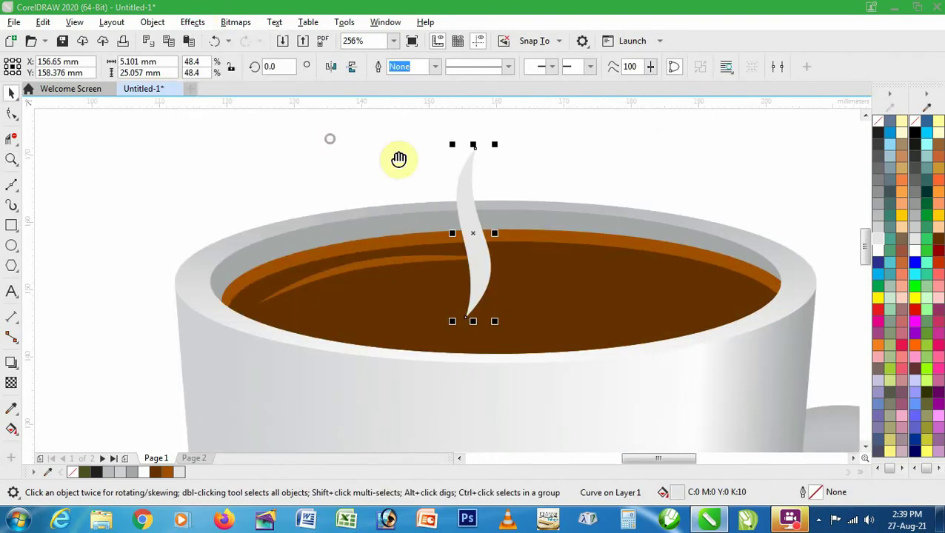
drag(475, 202, 622, 230)
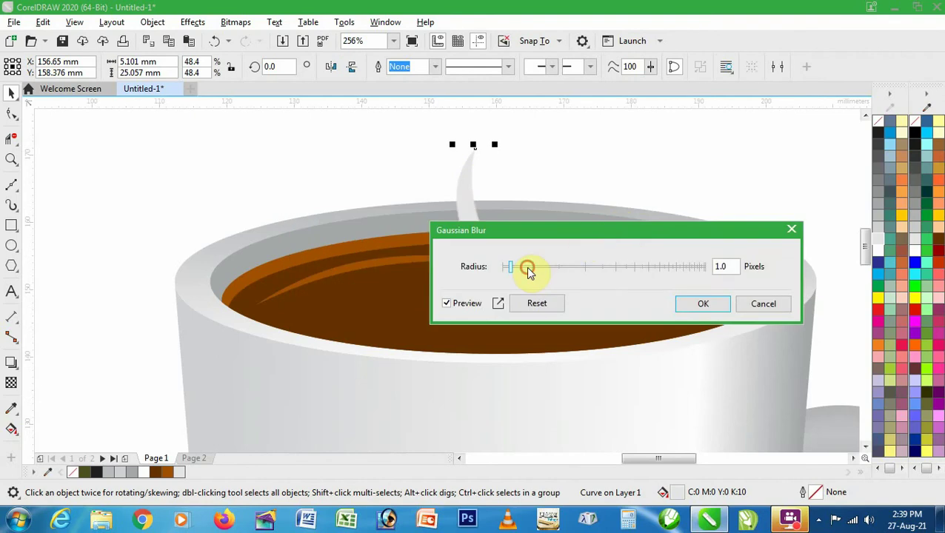
click(526, 267)
drag(538, 234, 644, 230)
click(647, 265)
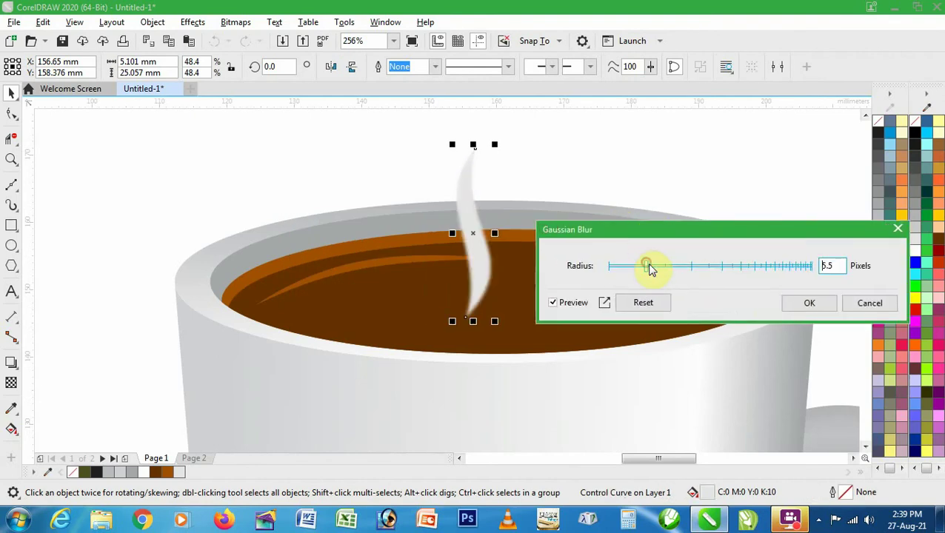
click(804, 305)
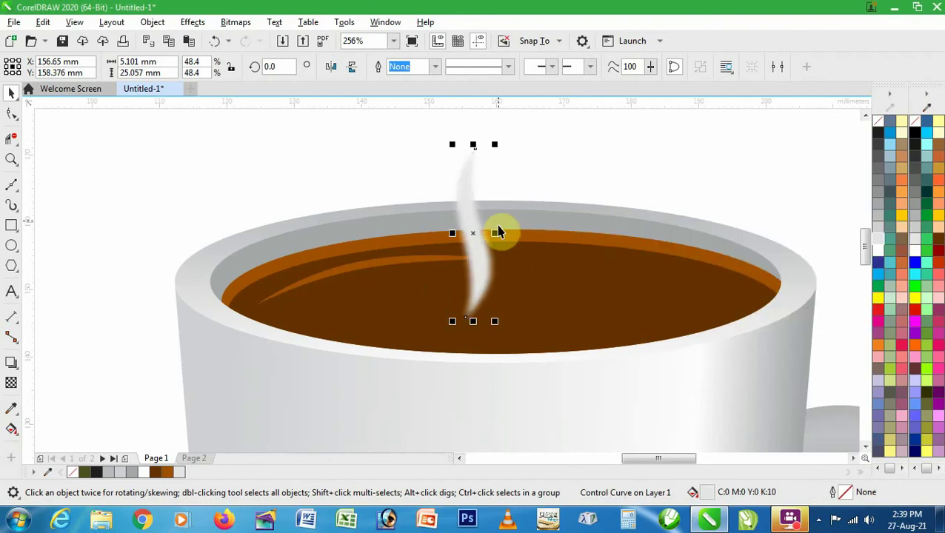
Shrink the blurred wisp to about 2.6 by 22.7 mm and place a copy just to its right
drag(494, 233, 482, 233)
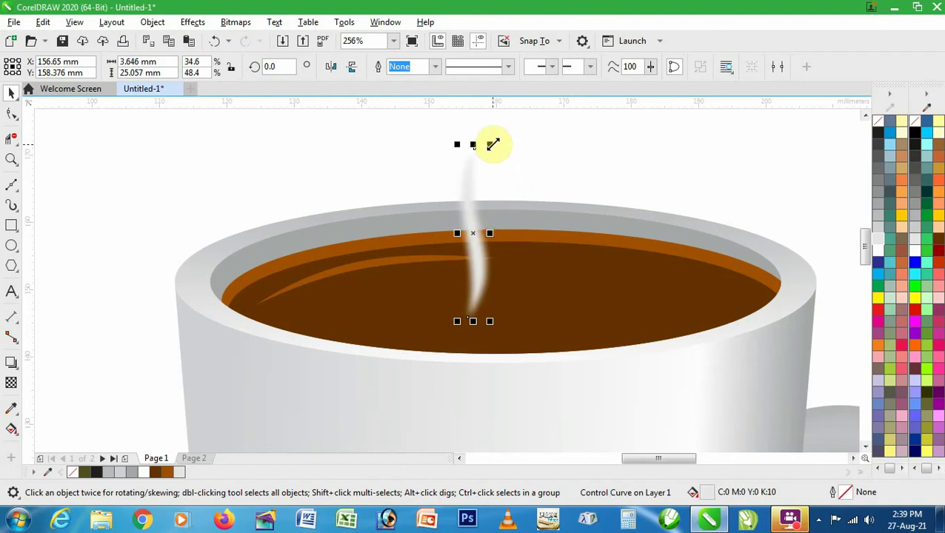
mouse_move(494, 144)
mouse_down()
mouse_move(500, 196)
mouse_move(492, 159)
mouse_up()
drag(480, 287, 503, 291)
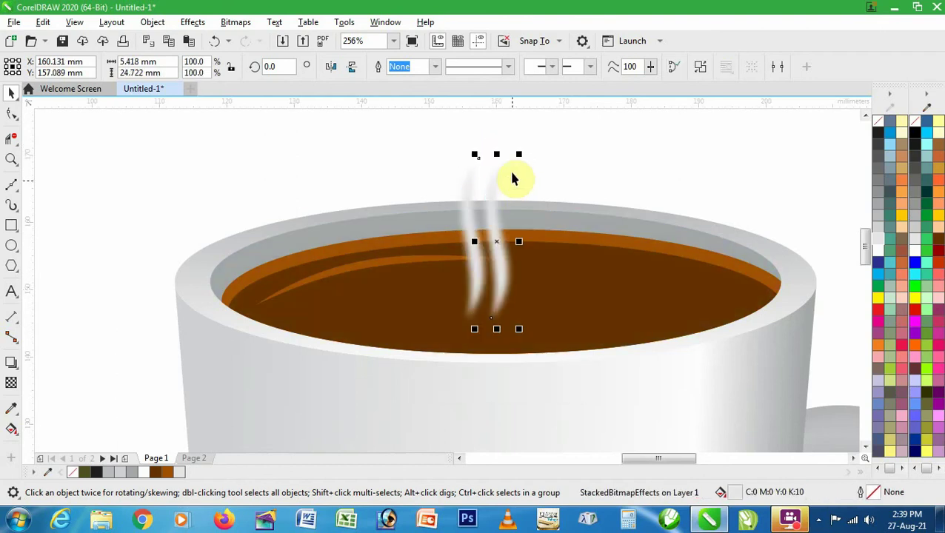
Reduce the copied wisp to about 2.4 by 16.5 mm and place a duplicate of it left of the taller wisp
drag(519, 155, 515, 198)
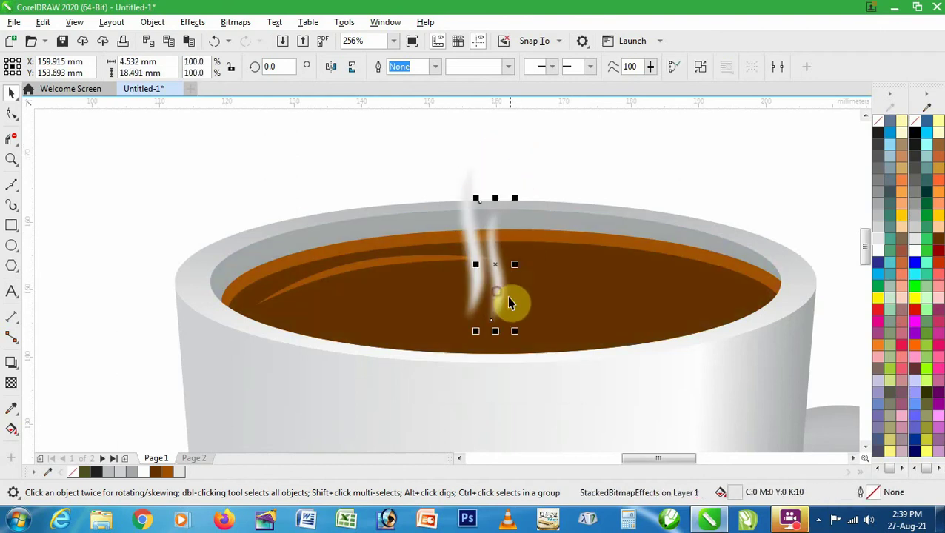
drag(500, 296, 452, 296)
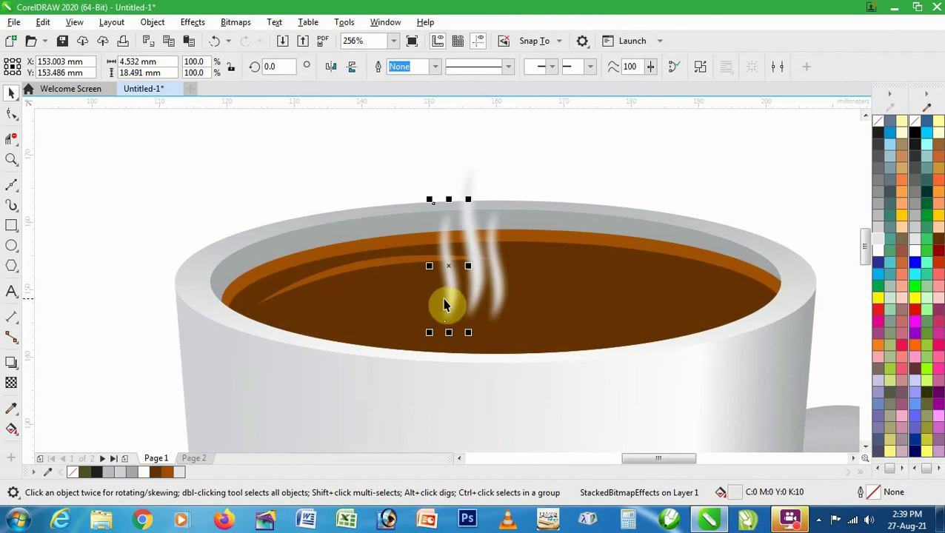
click(440, 302)
click(444, 299)
click(450, 282)
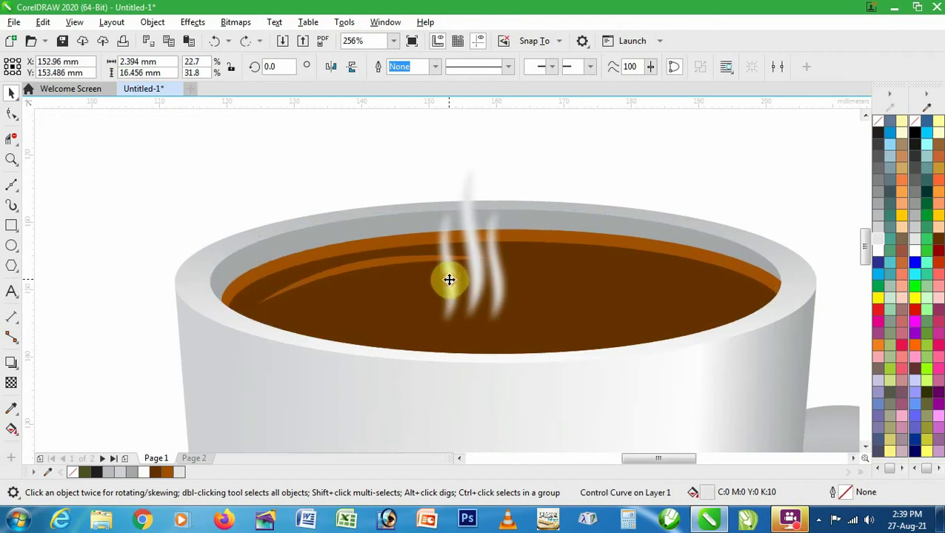
drag(354, 126, 526, 266)
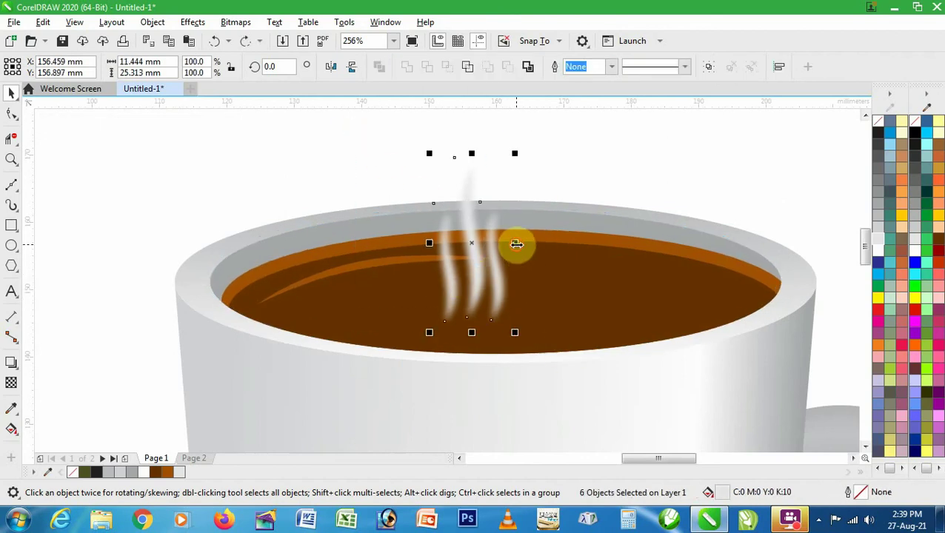
key(Escape)
Shift the right and middle wisps to the right so the three steam wisps are spaced more evenly
scroll(507, 266, down, 2)
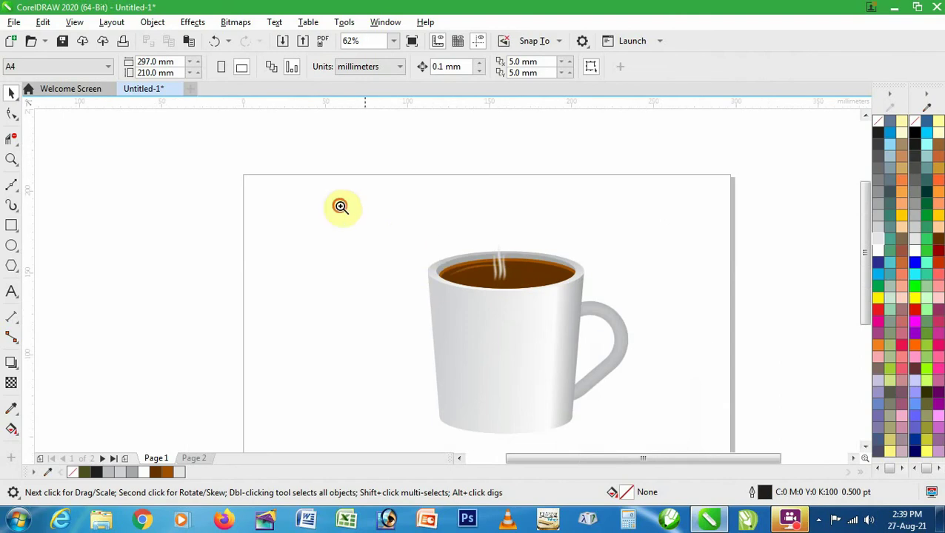
click(490, 250)
key(space)
click(528, 310)
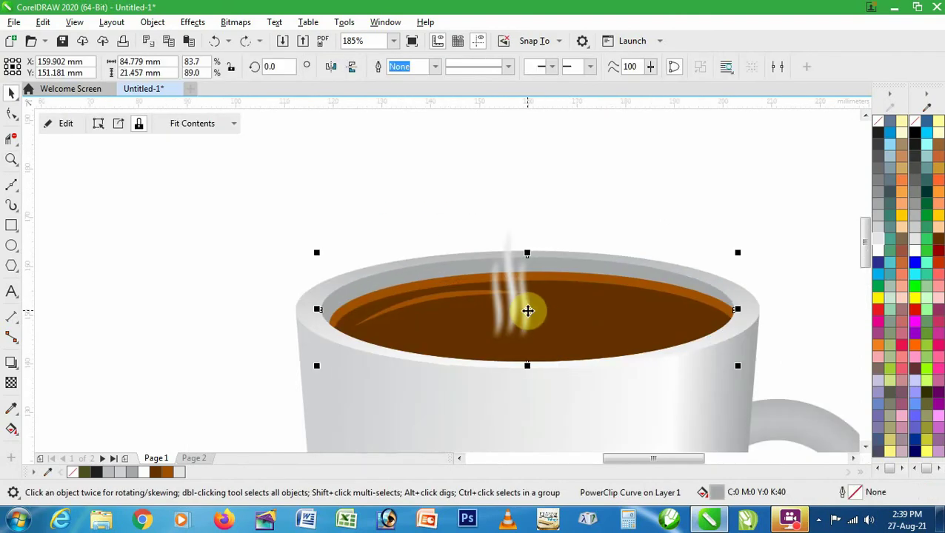
click(540, 206)
mouse_move(523, 293)
mouse_down()
mouse_move(531, 289)
mouse_move(516, 310)
mouse_up()
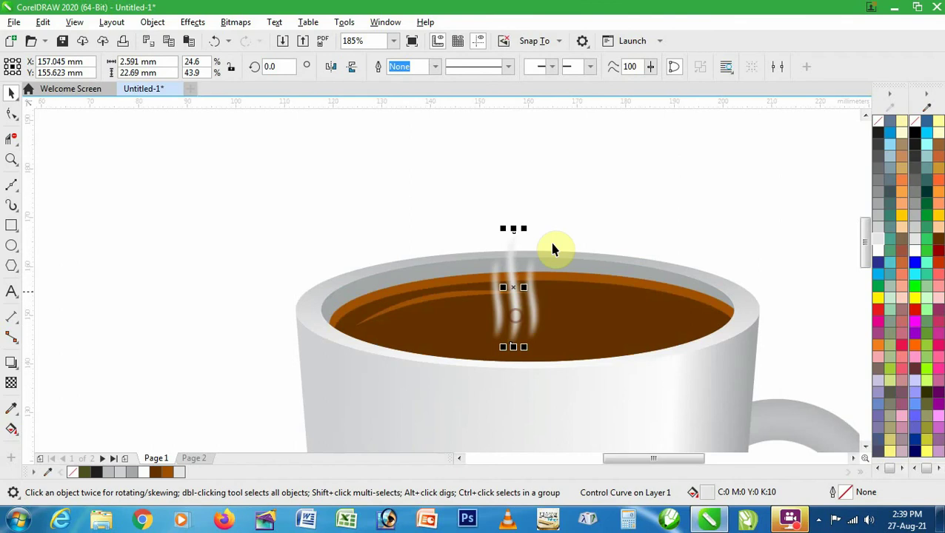
click(575, 205)
Inspect the whole mug and the joint where the upper end of the handle meets the body
key(F4)
scroll(643, 259, down, 2)
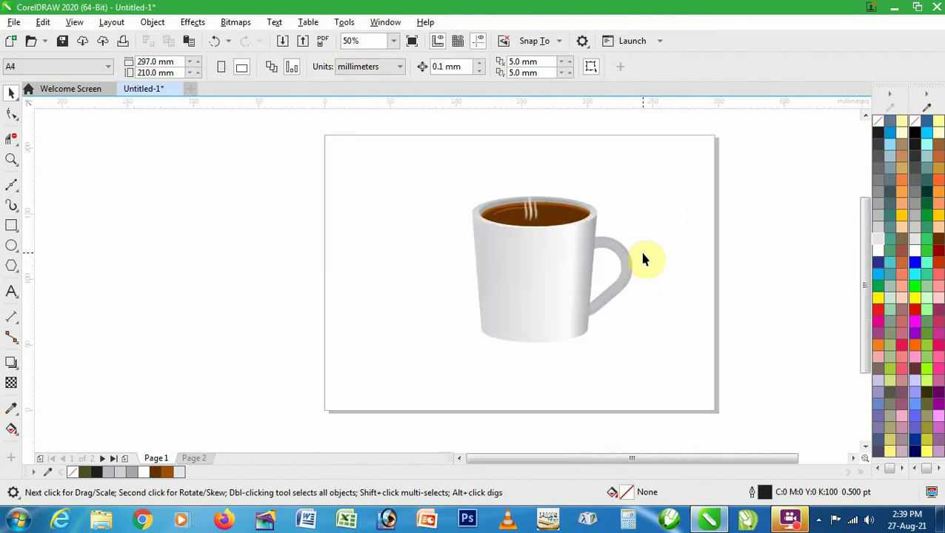
key(z)
drag(404, 176, 671, 362)
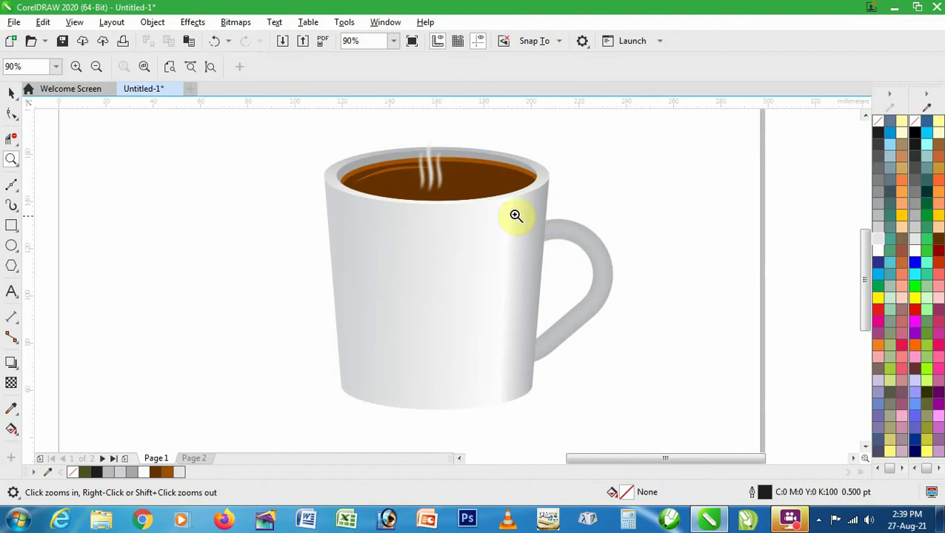
drag(511, 212, 584, 261)
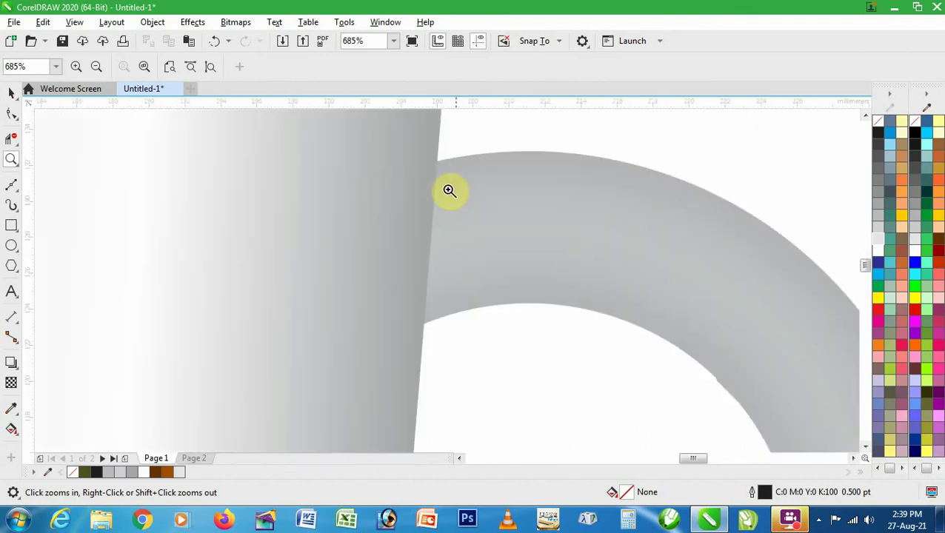
Draw a straight freehand line about 9 mm long along the joint of the handle's upper end and body, with a 2 pt outline
click(11, 186)
click(48, 184)
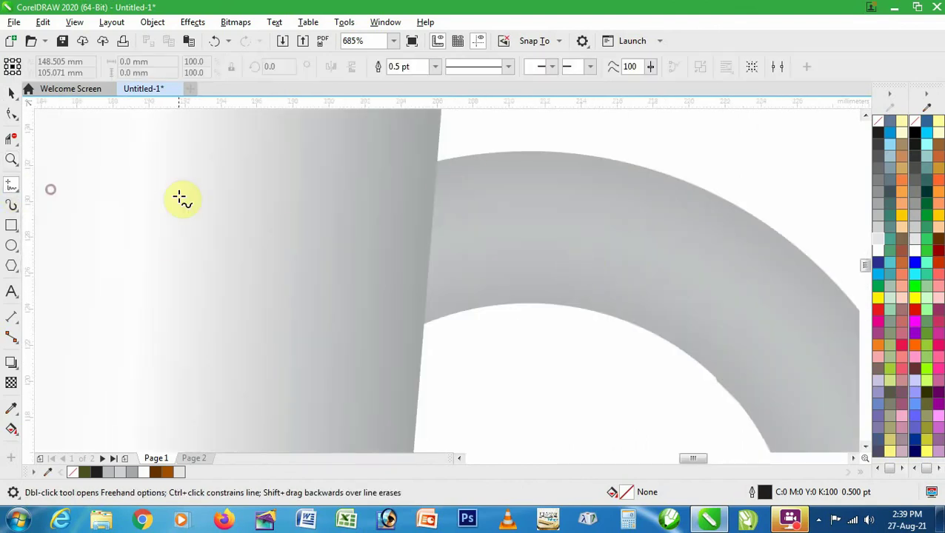
click(437, 161)
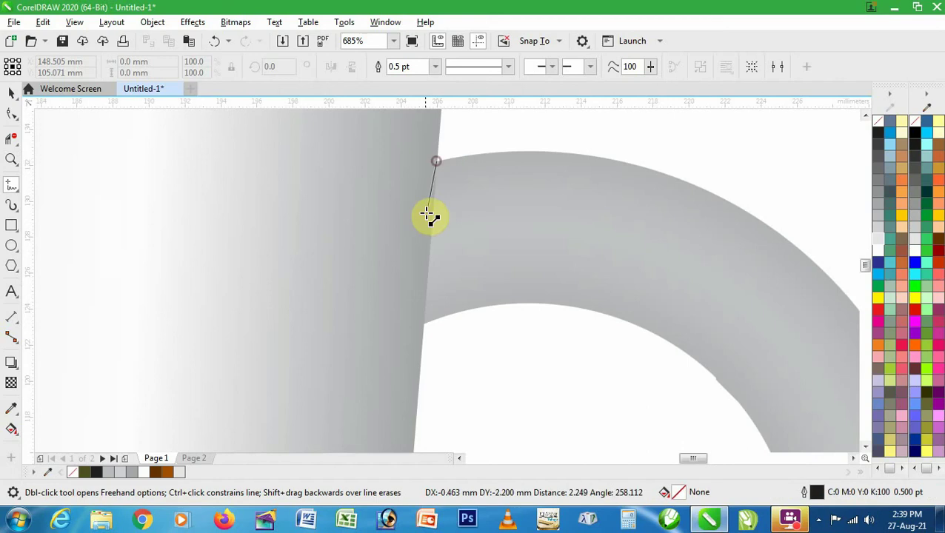
click(427, 324)
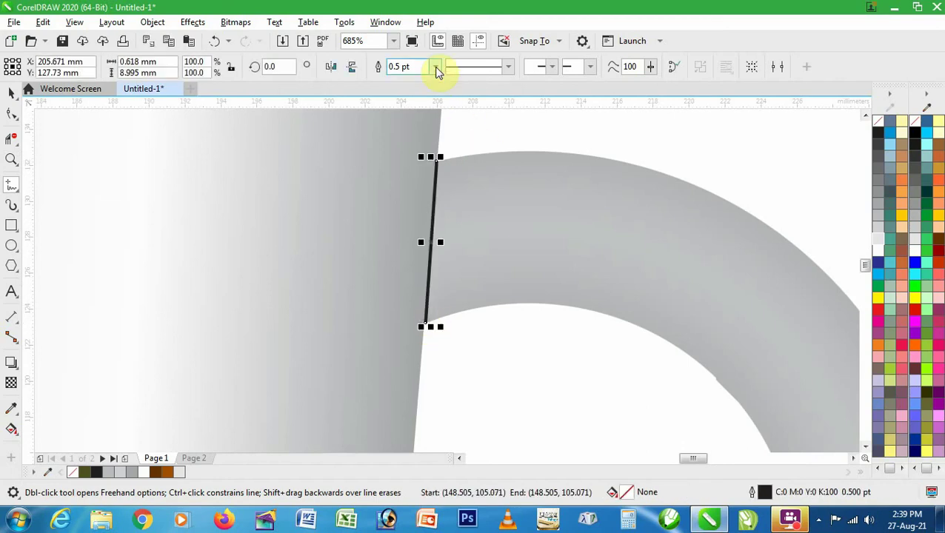
click(437, 68)
click(403, 146)
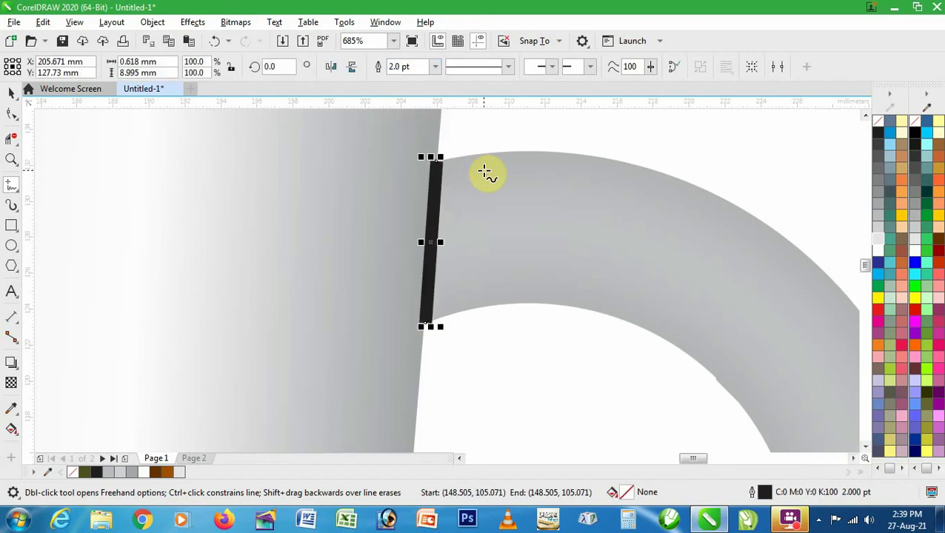
Apply a Feather blur in Curved mode with a width of 14 to the line at the upper handle joint
click(200, 25)
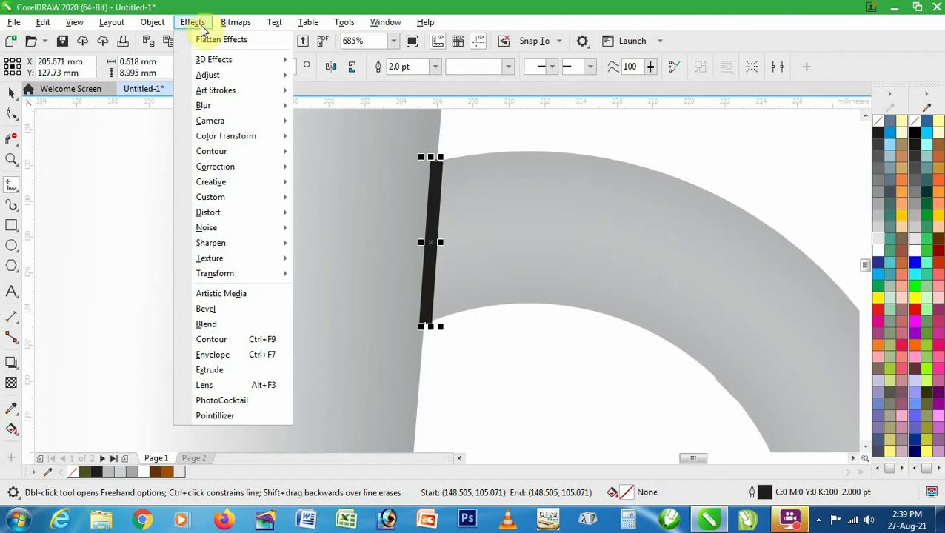
mouse_move(241, 106)
click(326, 124)
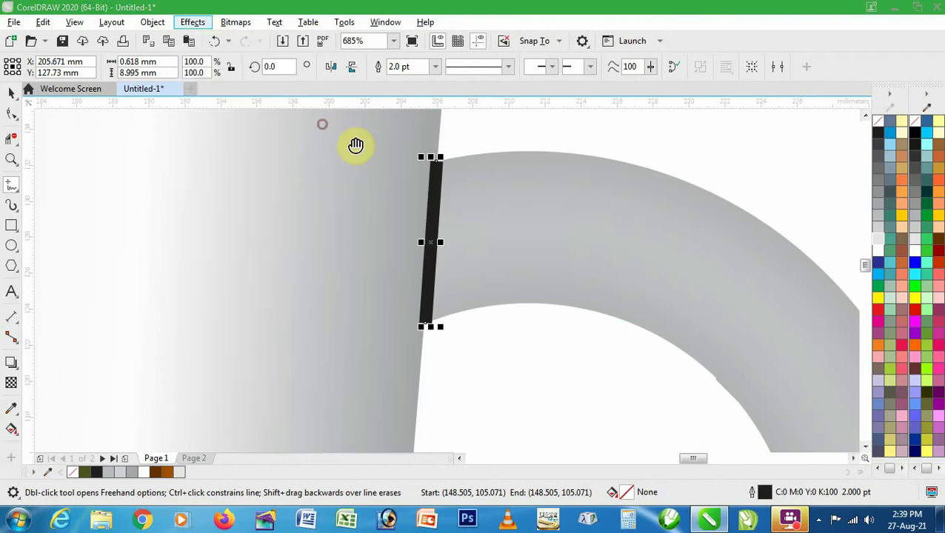
drag(460, 189, 621, 211)
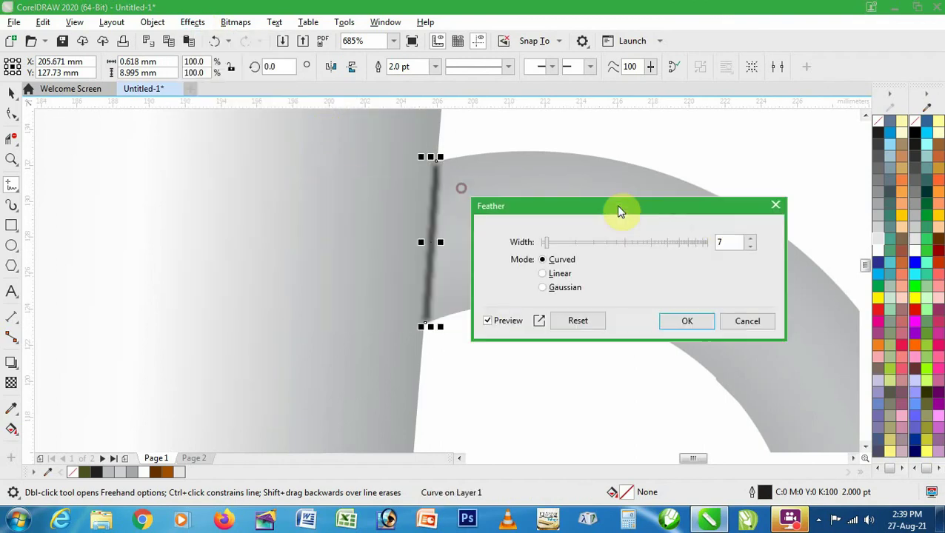
click(557, 245)
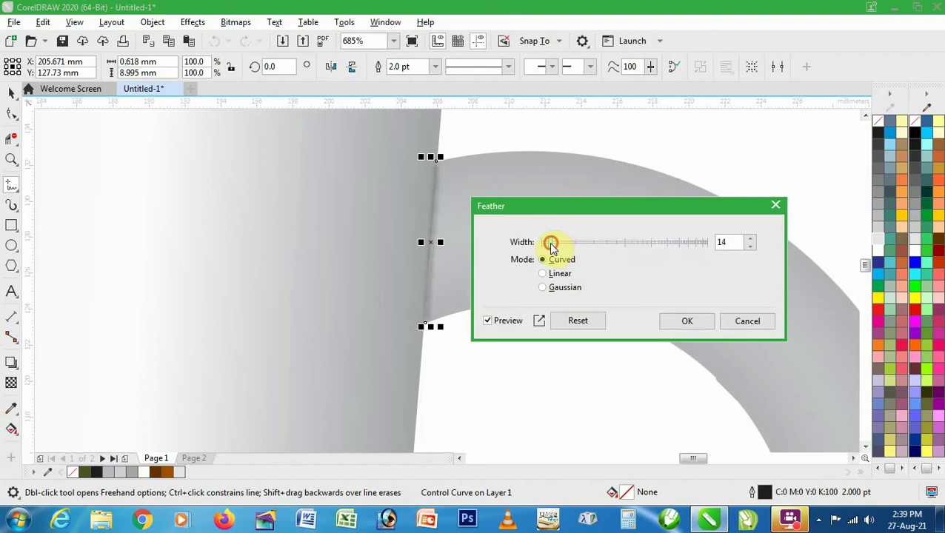
click(686, 321)
Place a copy of the feathered line straight down on the lower end of the handle
key(z)
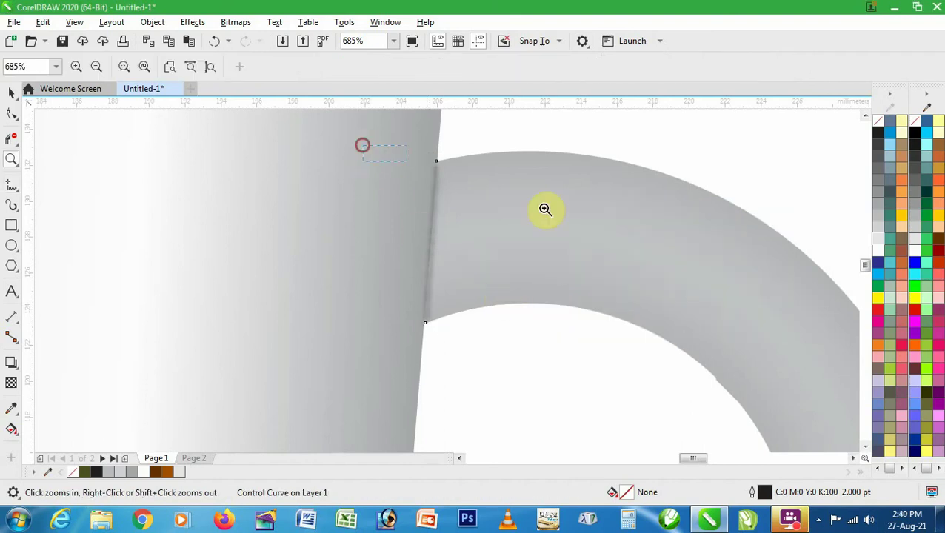
click(544, 209)
scroll(445, 248, down, 5)
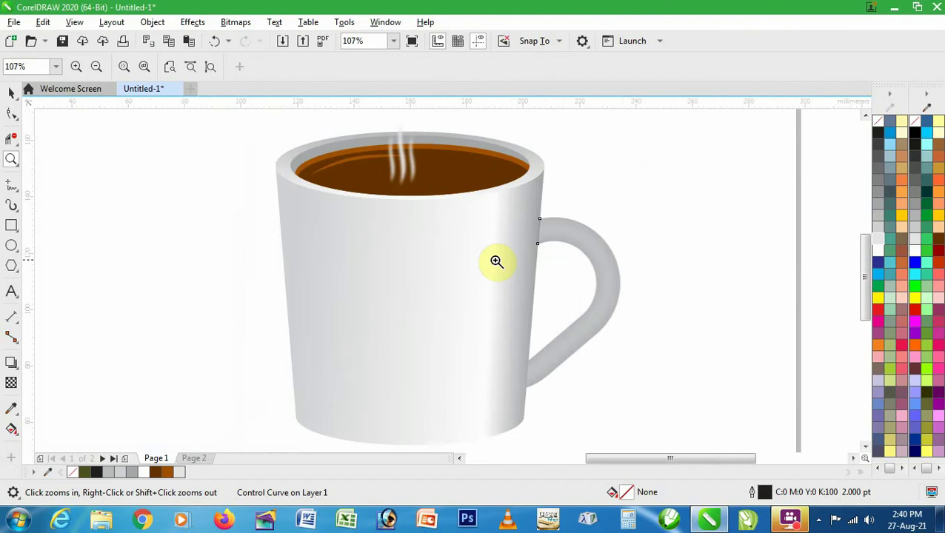
scroll(444, 207, up, 1)
key(space)
drag(423, 152, 426, 268)
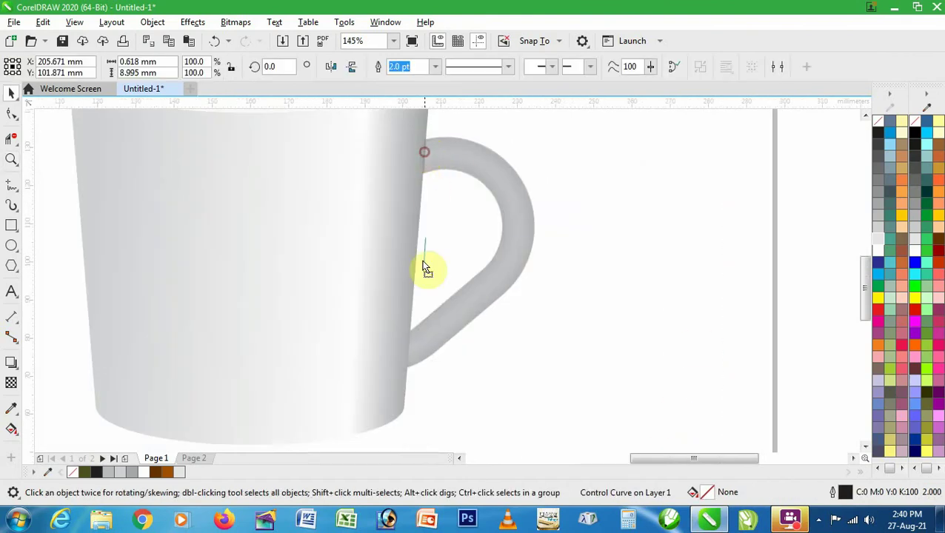
drag(413, 334, 414, 333)
Move the copied line against the body's edge at the lower joint and extend its bottom node to the handle's lower edge
key(z)
drag(357, 302, 517, 376)
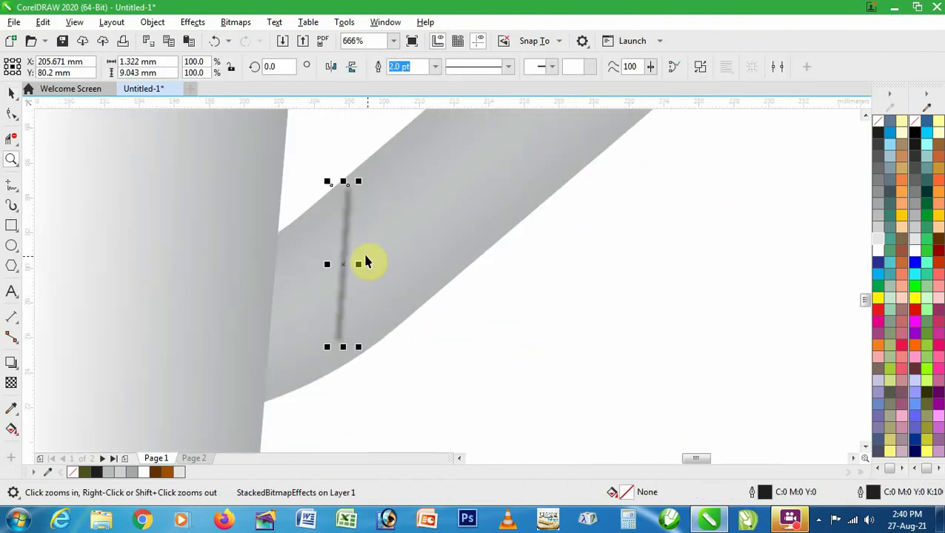
key(space)
drag(346, 253, 274, 303)
key(F10)
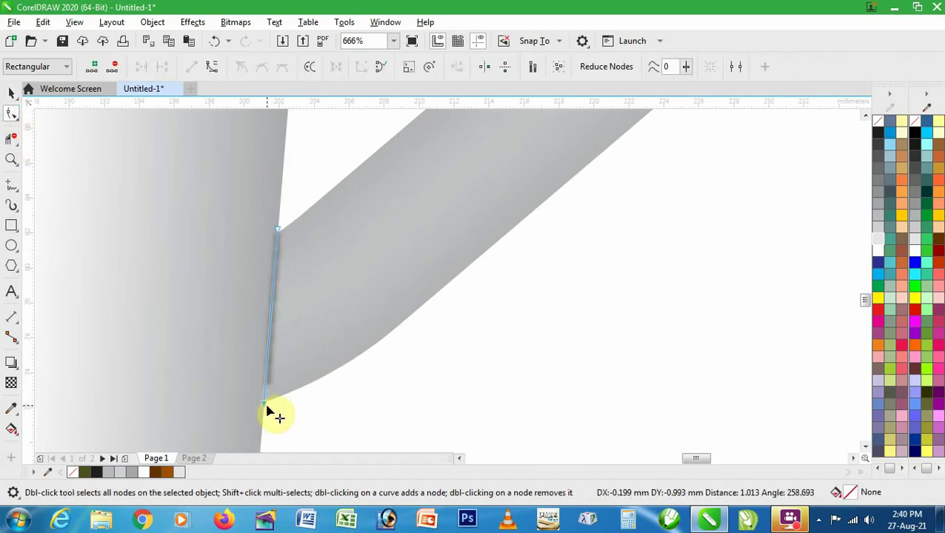
key(space)
key(Escape)
Review the whole finished mug in a full-screen preview
key(F4)
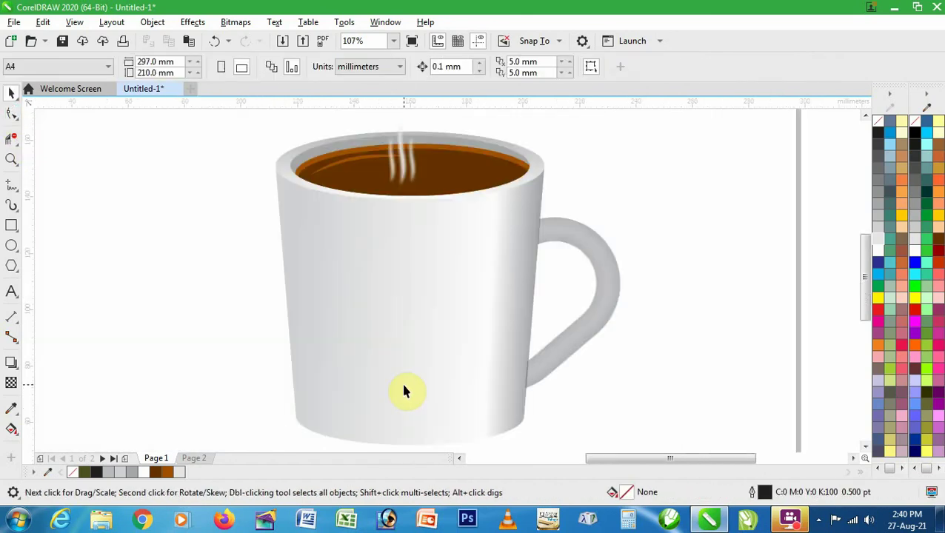
key(F9)
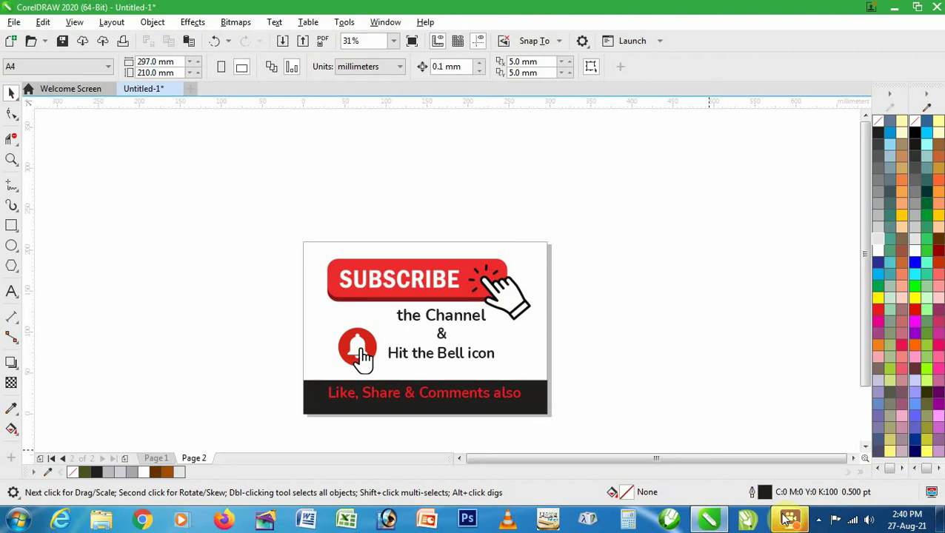
click(788, 518)
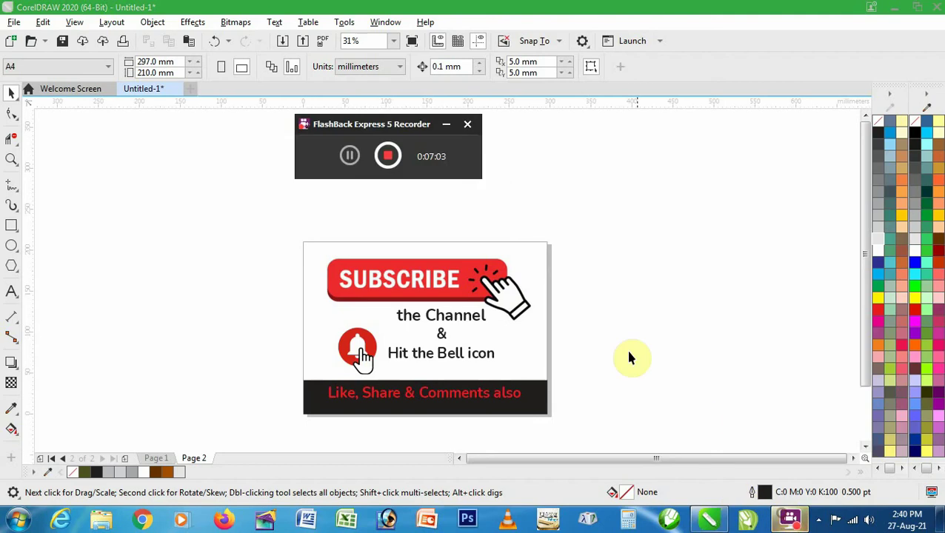